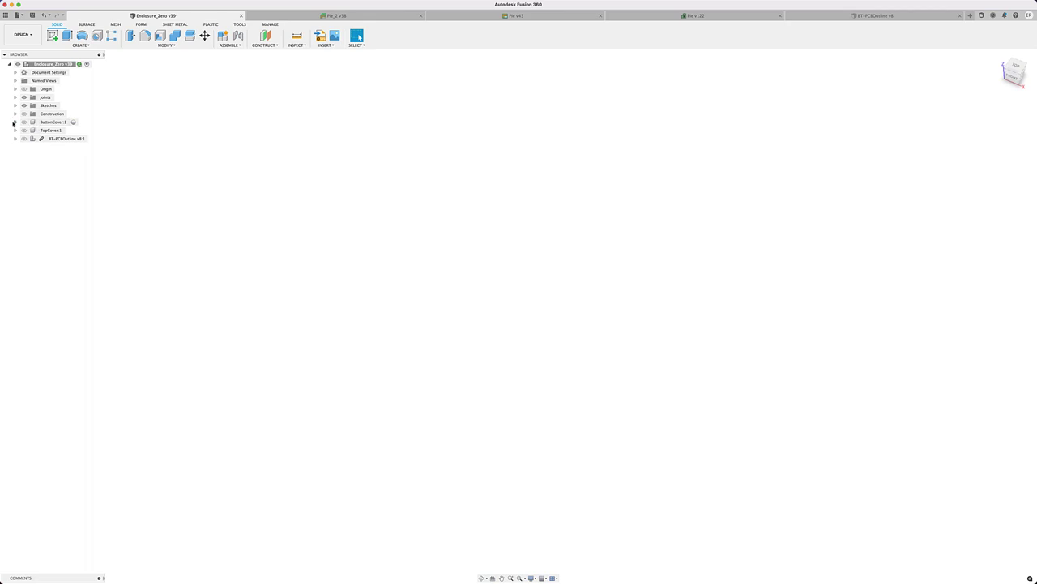
Show ButtonCover:1, BT-PCBOutline and TopCover:1, then switch to the Pie v122 board layout
{"action": "left_click", "coordinate": [24, 122]}
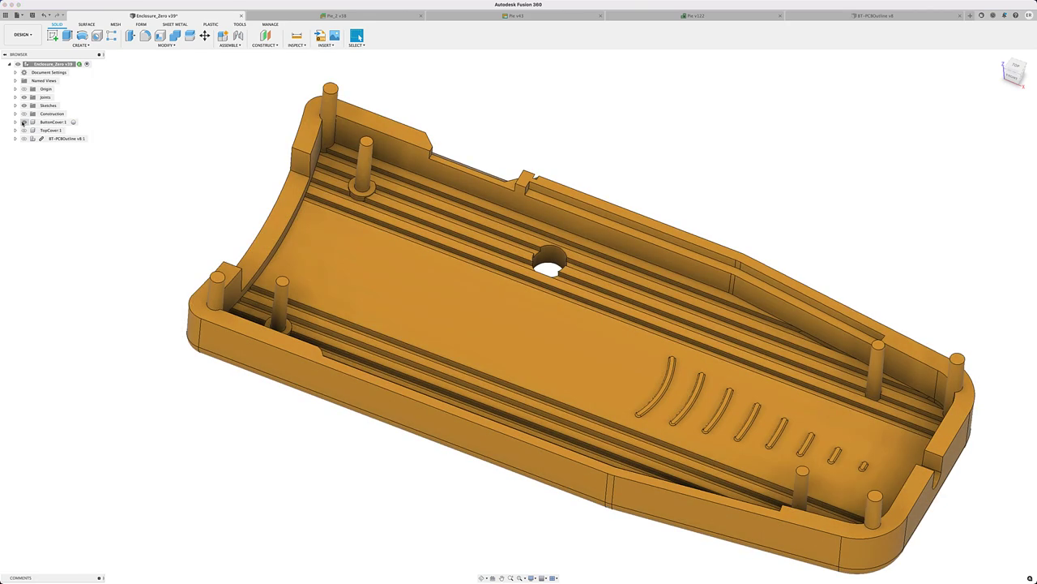
{"action": "left_click", "coordinate": [23, 139]}
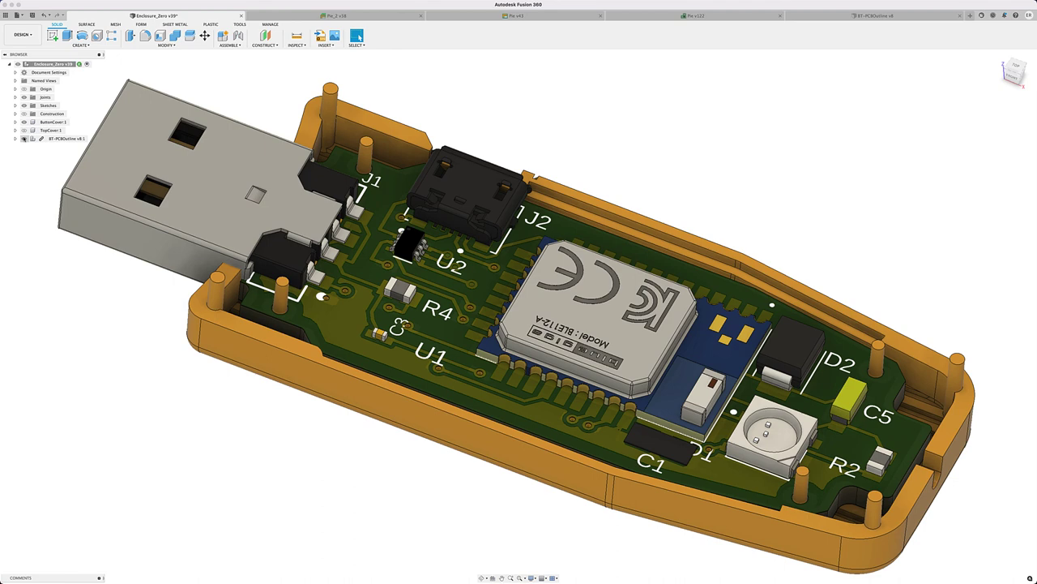
{"action": "left_click", "coordinate": [23, 131]}
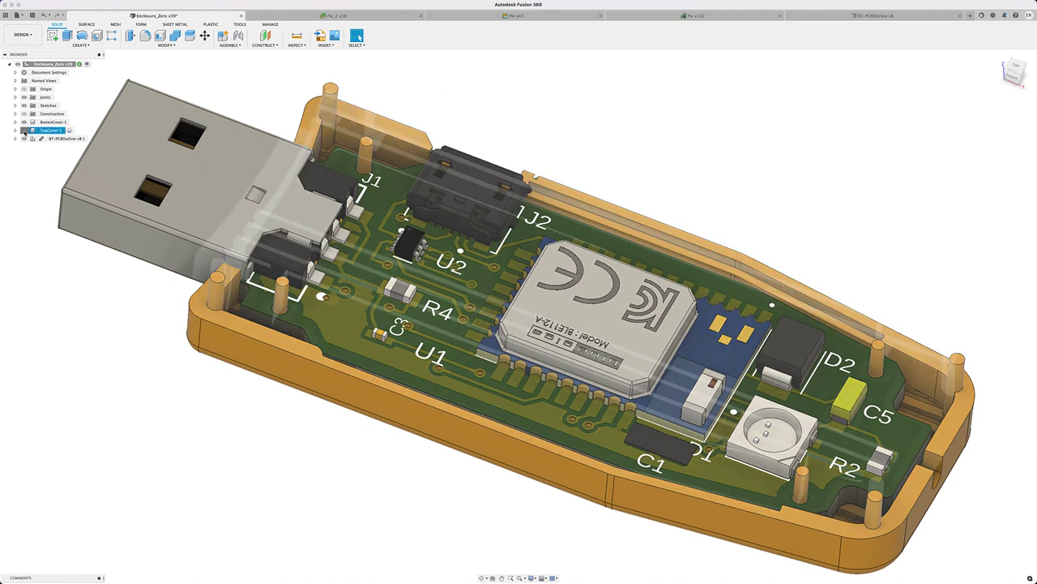
{"action": "left_click", "coordinate": [649, 21]}
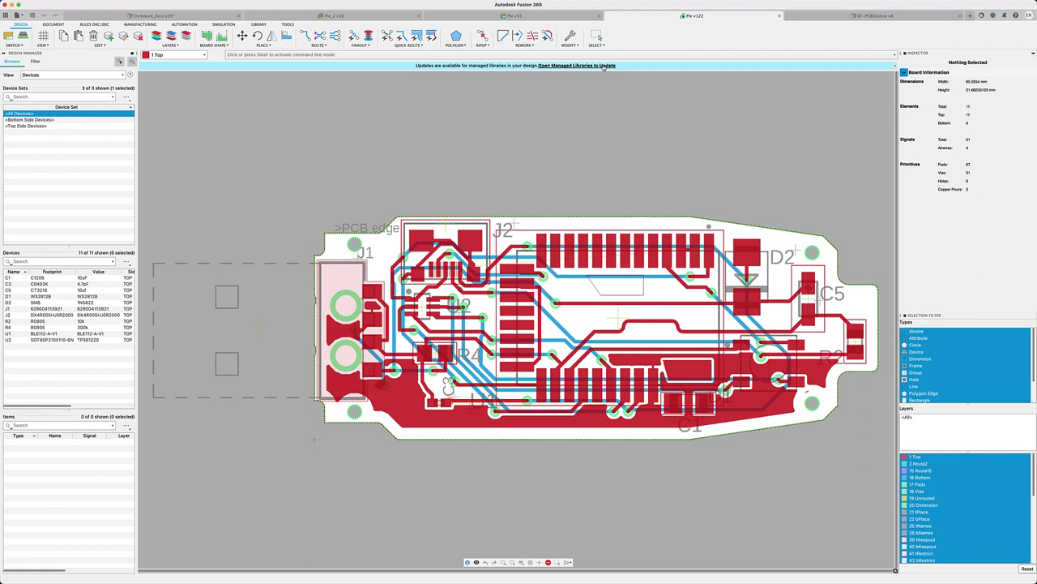
Update Wurth_Connectors_WR-USB in the Library Manager and return to the Pie board
{"action": "left_click", "coordinate": [603, 68]}
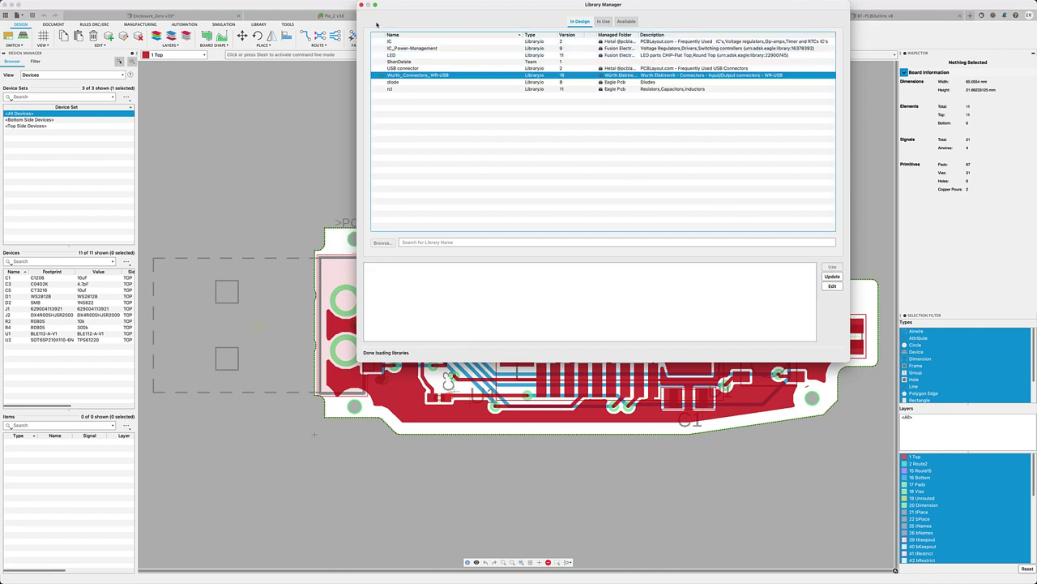
{"action": "left_click", "coordinate": [833, 277]}
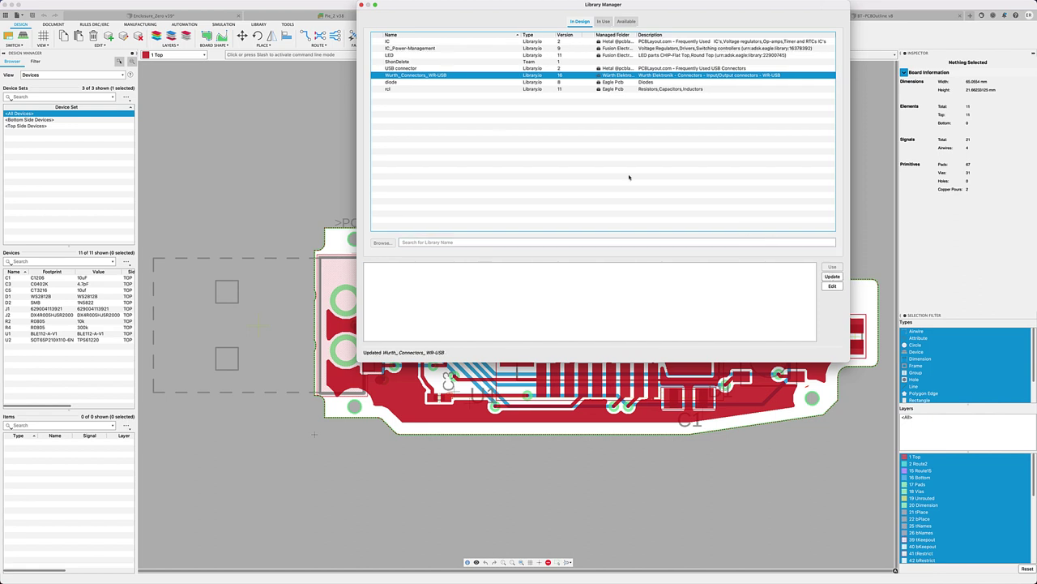
{"action": "left_click", "coordinate": [361, 6]}
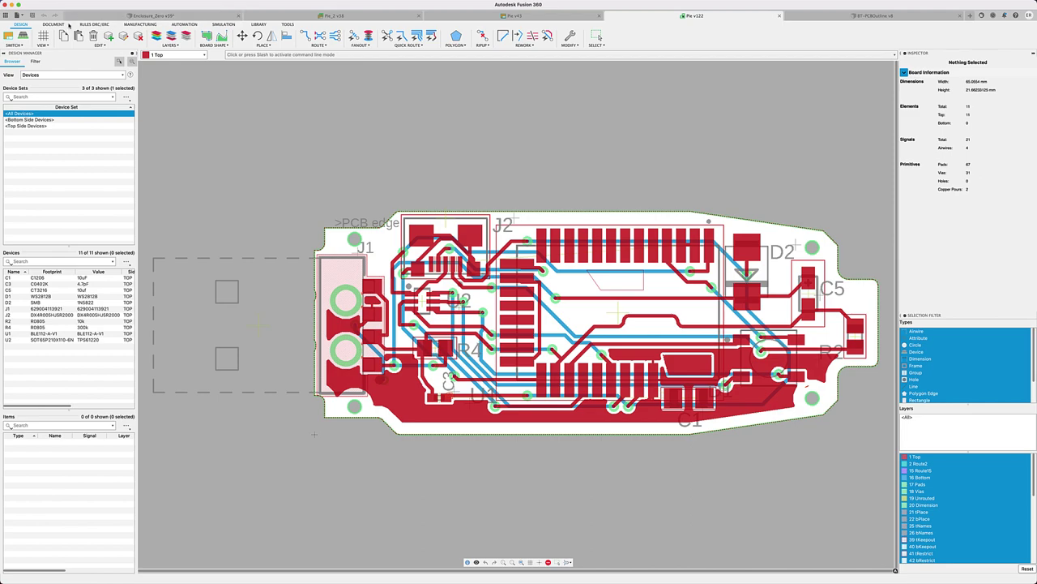
Push the Pie board to the 3D PCB and view it from the front-top
{"action": "left_click", "coordinate": [22, 37]}
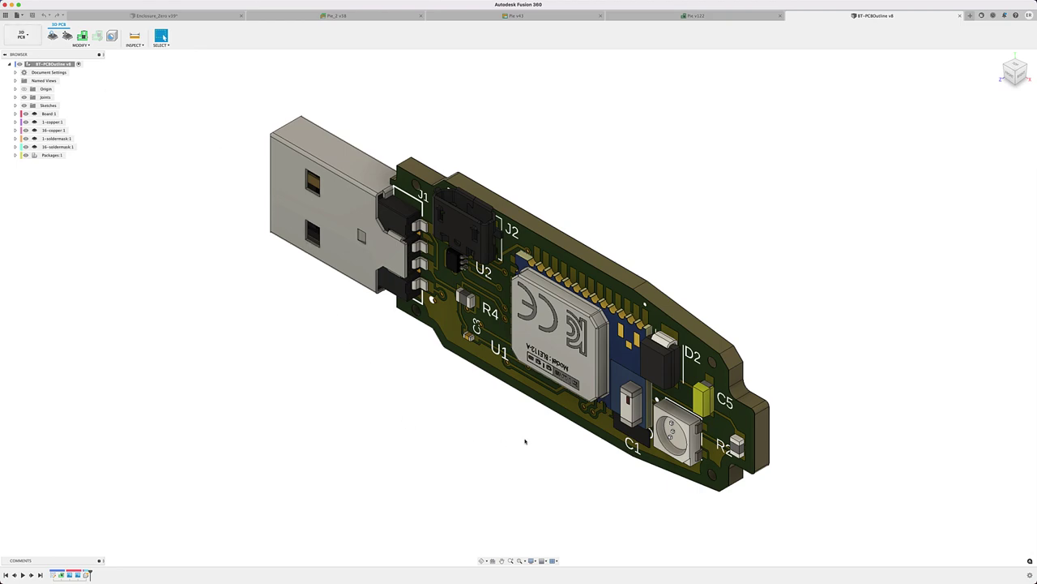
{"action": "middle_click_drag", "start_coordinate": [525, 440], "coordinate": [477, 380], "text": "shift"}
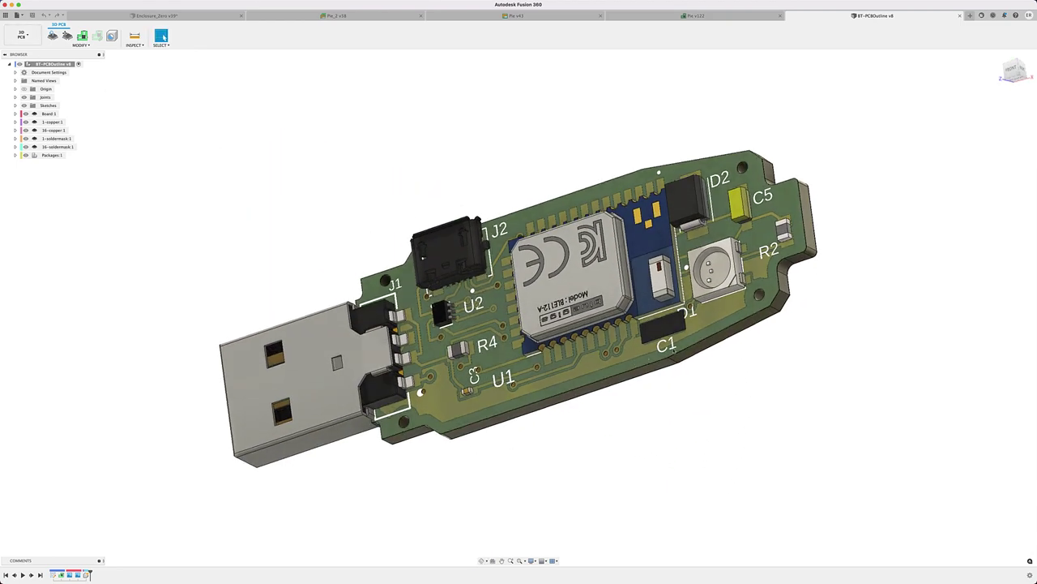
{"action": "scroll", "coordinate": [672, 348], "scroll_direction": "up", "scroll_amount": 5}
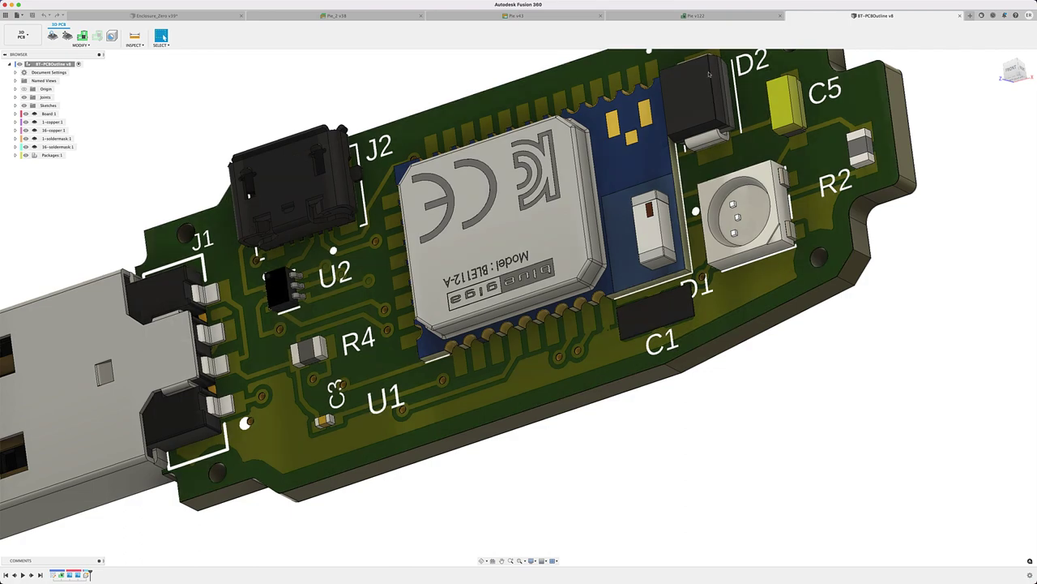
Back in the Pie v122 layout, inspect capacitor C1, then go to the Pie v43 schematic
{"action": "left_click", "coordinate": [693, 17]}
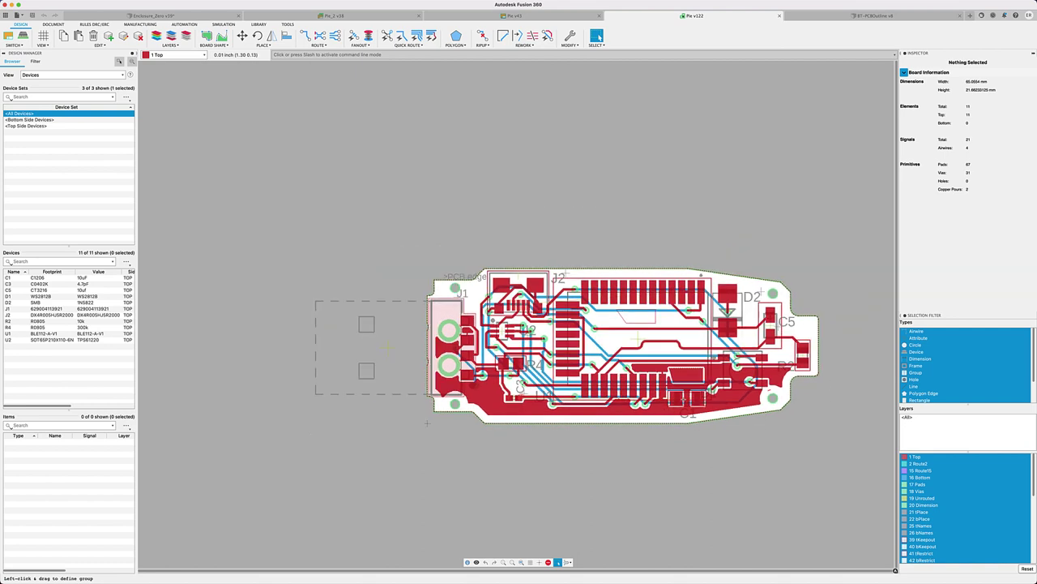
{"action": "scroll", "coordinate": [684, 396], "scroll_direction": "down", "scroll_amount": 3}
{"action": "scroll", "coordinate": [684, 397], "scroll_direction": "up", "scroll_amount": 3}
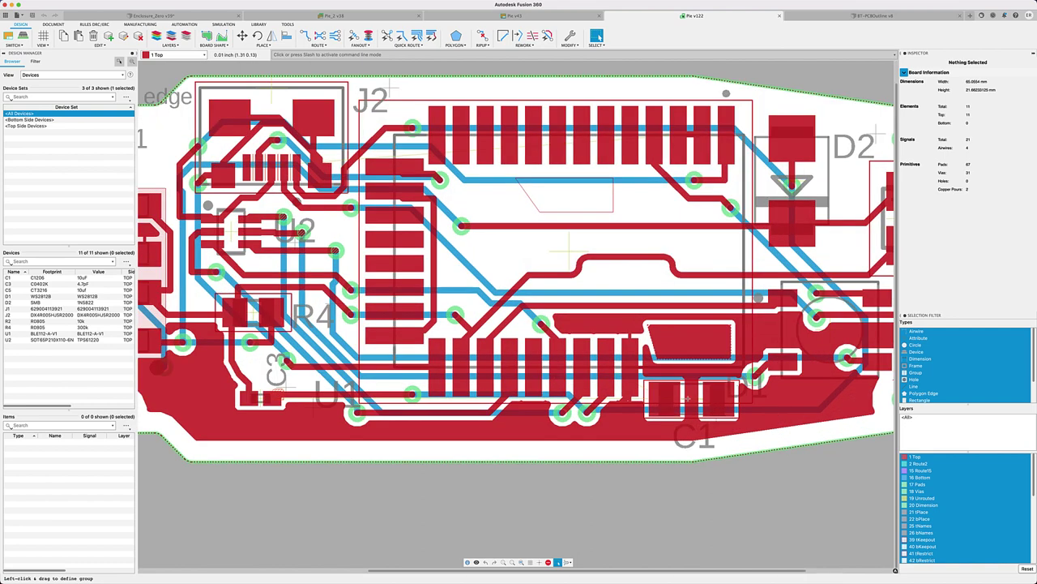
{"action": "right_click", "coordinate": [693, 396]}
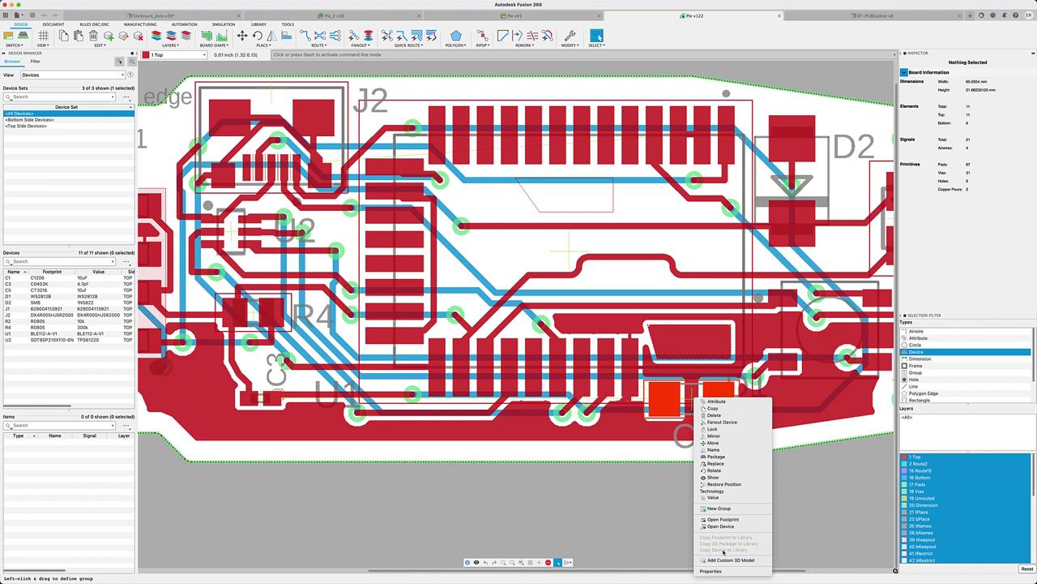
{"action": "left_click", "coordinate": [13, 37]}
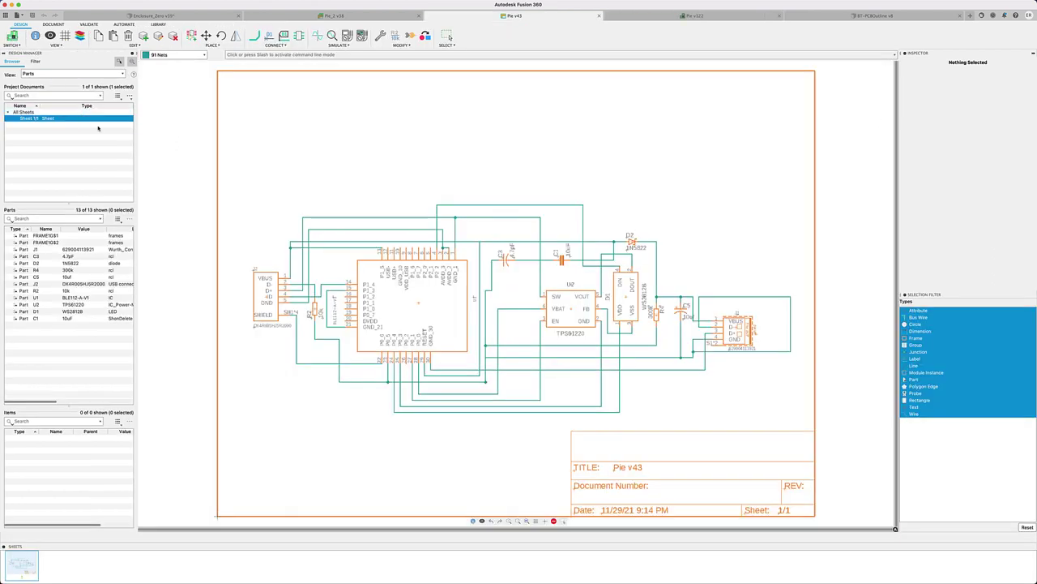
Start a custom 3D model for C1 and save the new C1206 package document
{"action": "scroll", "coordinate": [559, 270], "scroll_direction": "down", "scroll_amount": 2}
{"action": "scroll", "coordinate": [551, 256], "scroll_direction": "up", "scroll_amount": 10}
{"action": "right_click", "coordinate": [543, 240]}
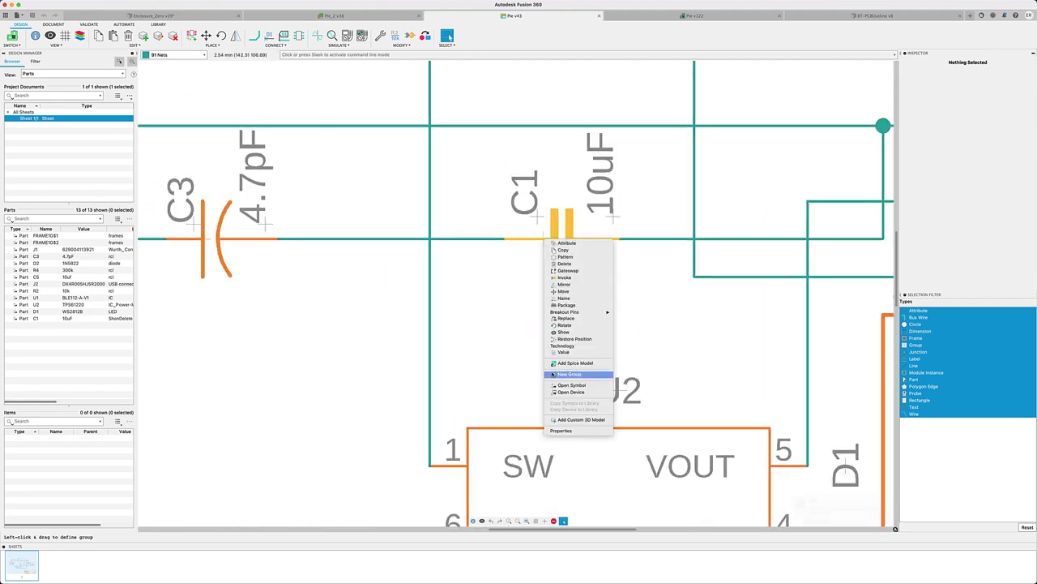
{"action": "left_click", "coordinate": [569, 420]}
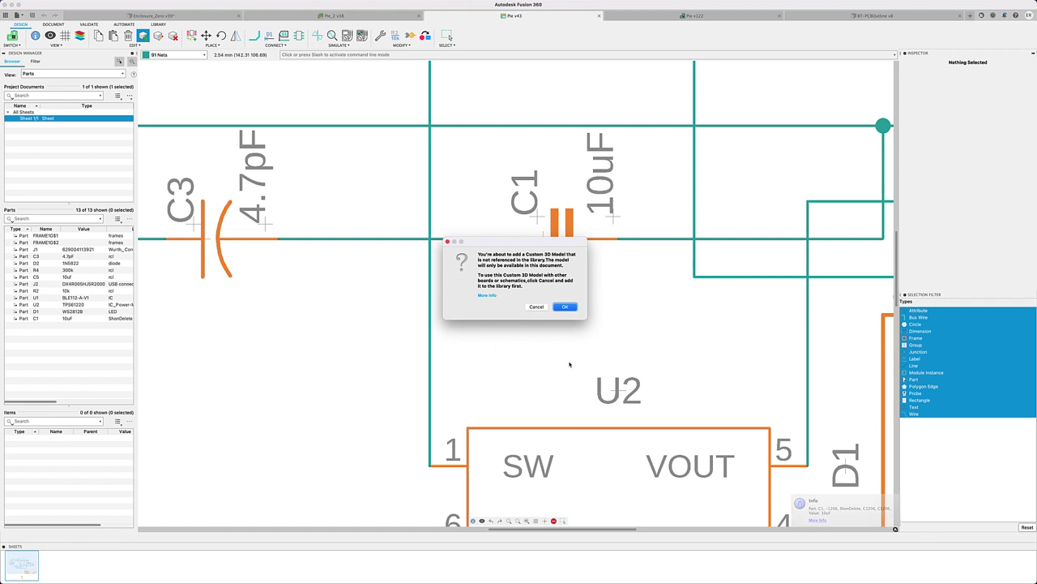
{"action": "left_click", "coordinate": [566, 307]}
{"action": "left_click", "coordinate": [623, 149]}
Add a generated Chip body to the C1206 package, check the 3D board, then open Enclosure_Zero
{"action": "left_click", "coordinate": [106, 46]}
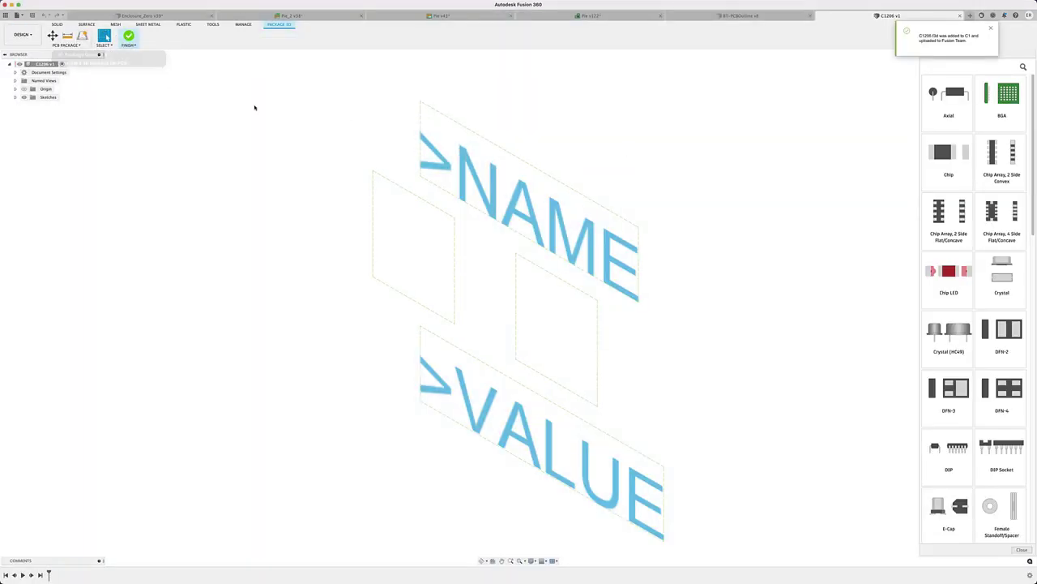
{"action": "left_click", "coordinate": [935, 158]}
{"action": "left_click", "coordinate": [762, 246]}
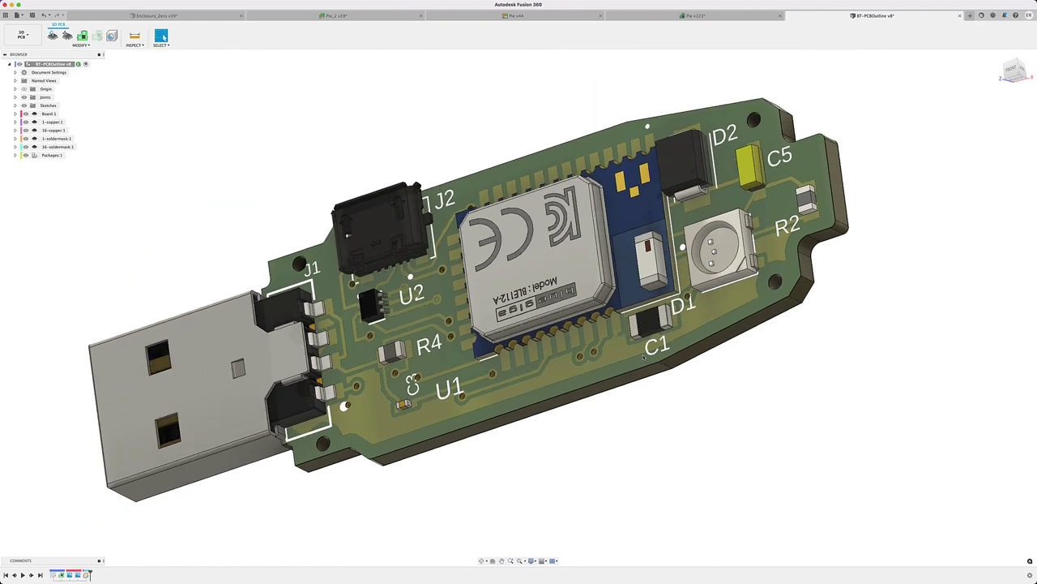
{"action": "scroll", "coordinate": [644, 357], "scroll_direction": "up", "scroll_amount": 8}
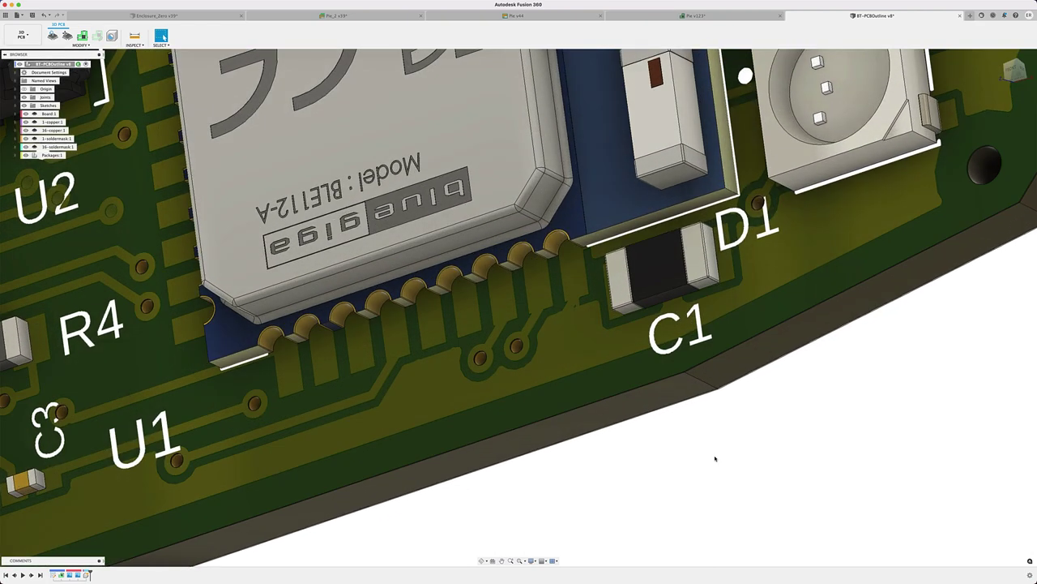
{"action": "left_click", "coordinate": [207, 18]}
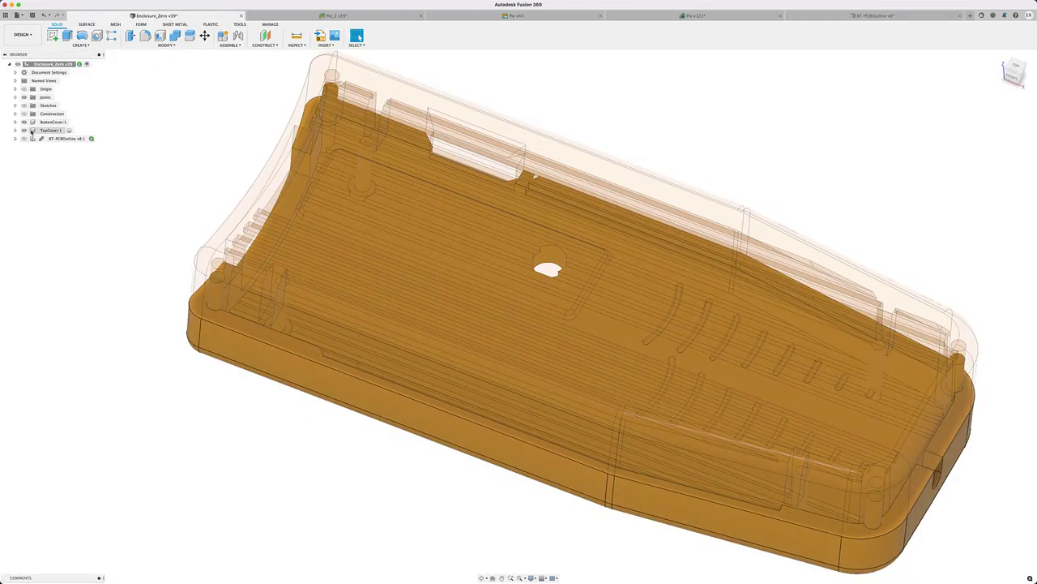
Hide TopCover:1, show sketches, and create a 3D PCB from the enclosure floor profile
{"action": "left_click", "coordinate": [27, 131]}
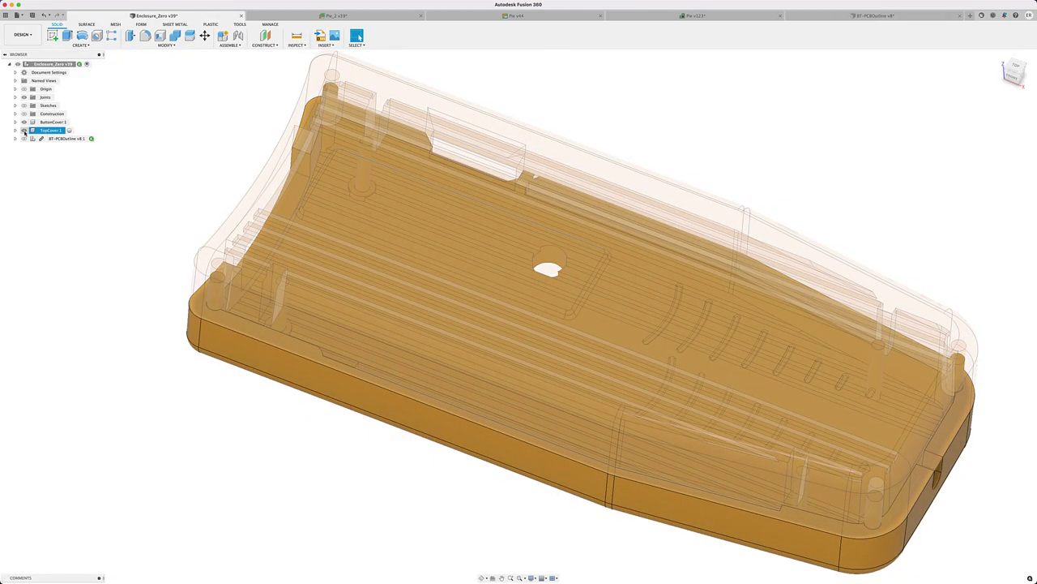
{"action": "left_click", "coordinate": [24, 130]}
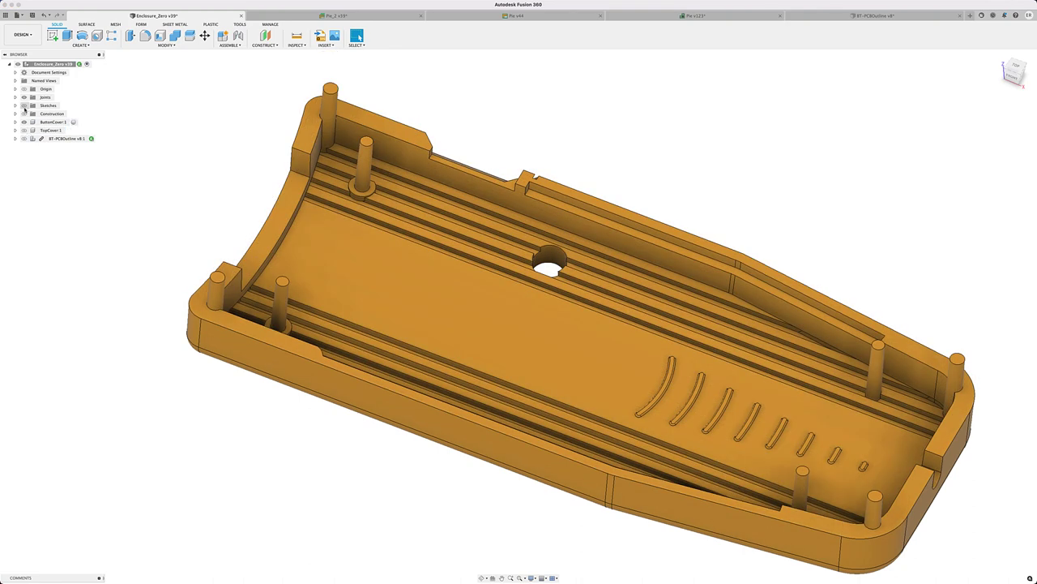
{"action": "left_click", "coordinate": [24, 106]}
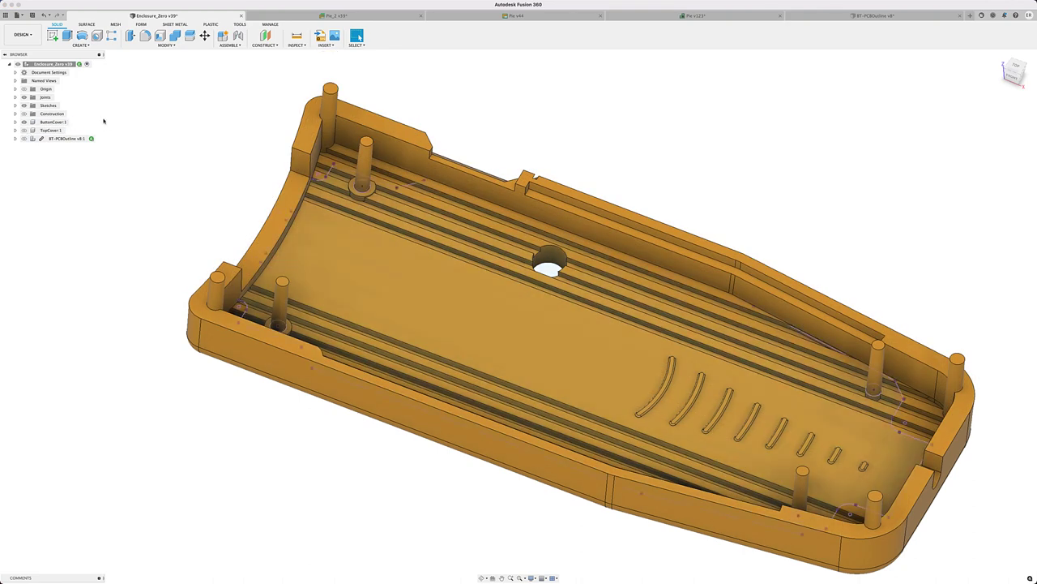
{"action": "left_click", "coordinate": [81, 44]}
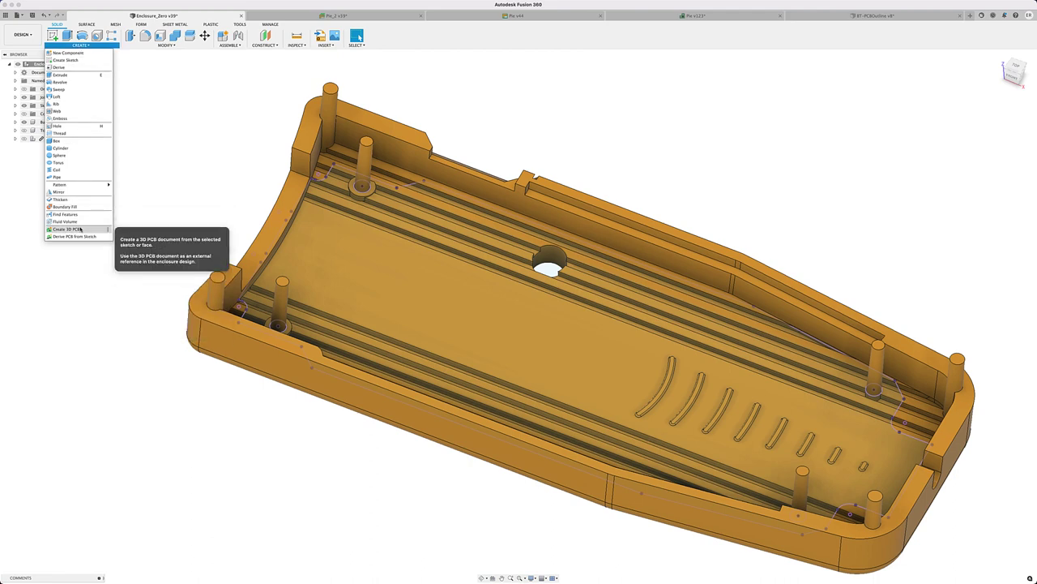
{"action": "left_click", "coordinate": [80, 230]}
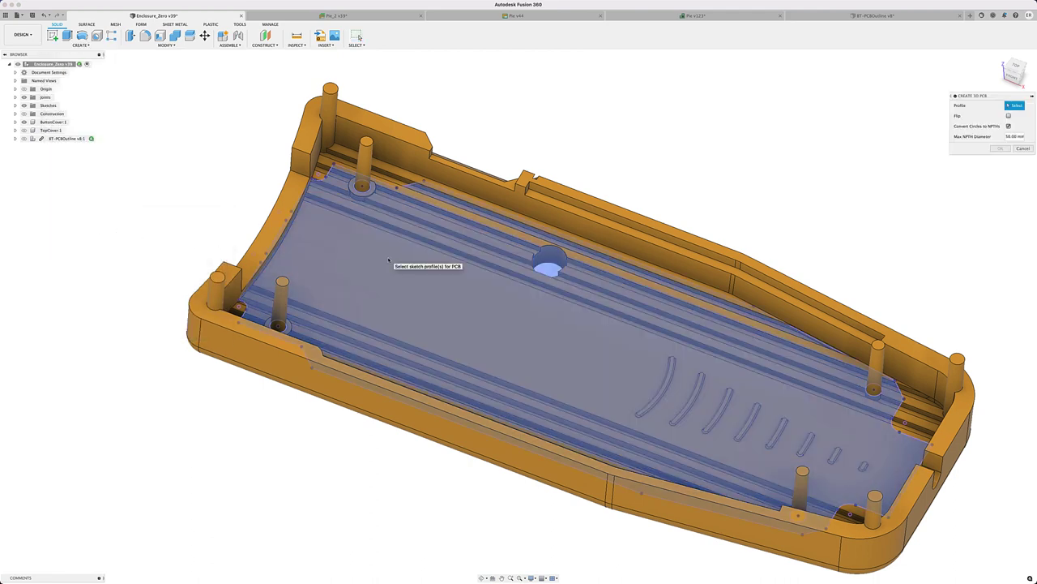
{"action": "left_click", "coordinate": [389, 259]}
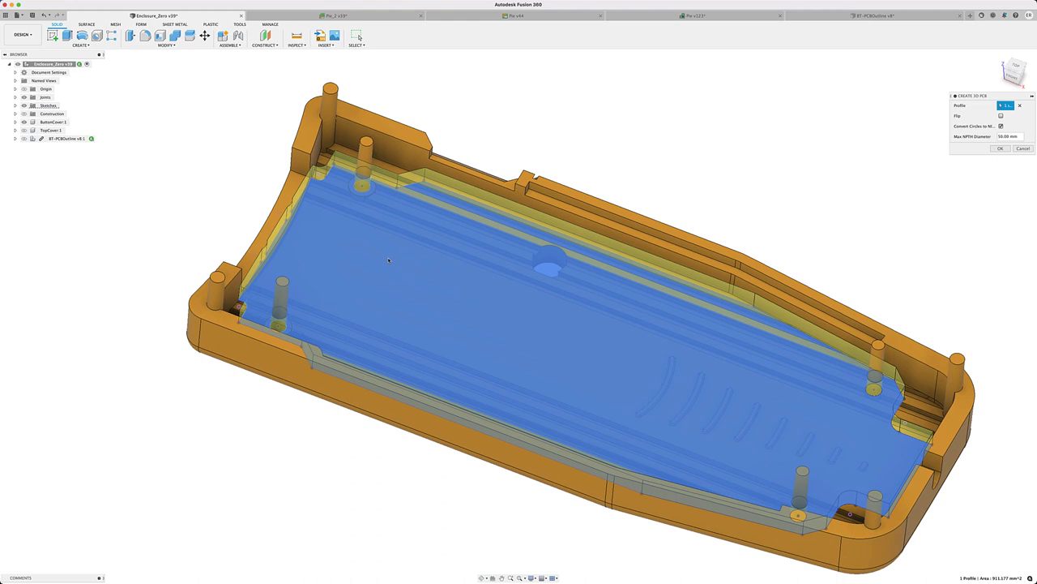
{"action": "left_click", "coordinate": [999, 149]}
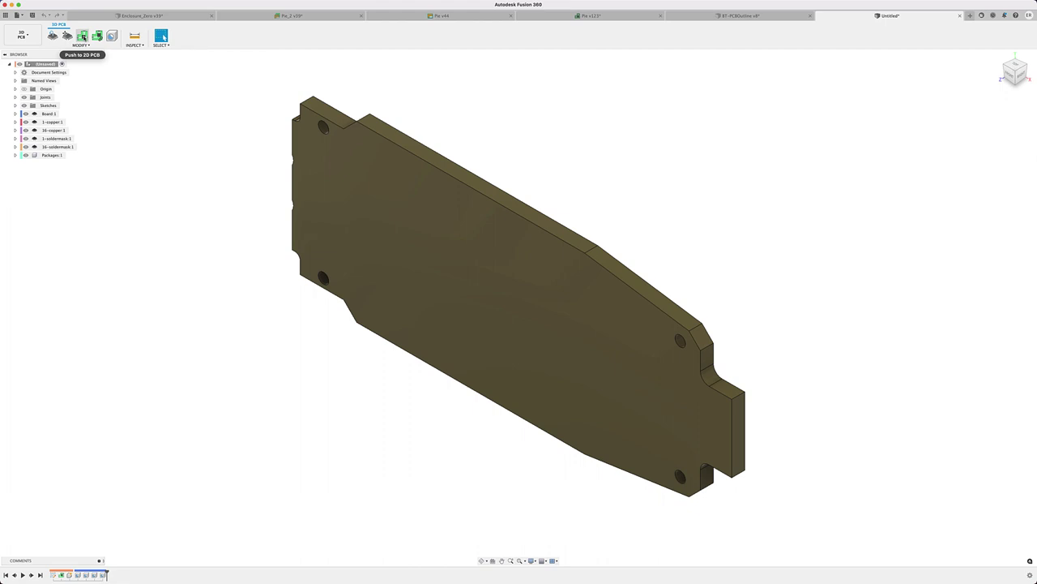
Push the board to a 2D PCB and set the top-right hole's position to 44.6, 16.75
{"action": "left_click", "coordinate": [82, 35]}
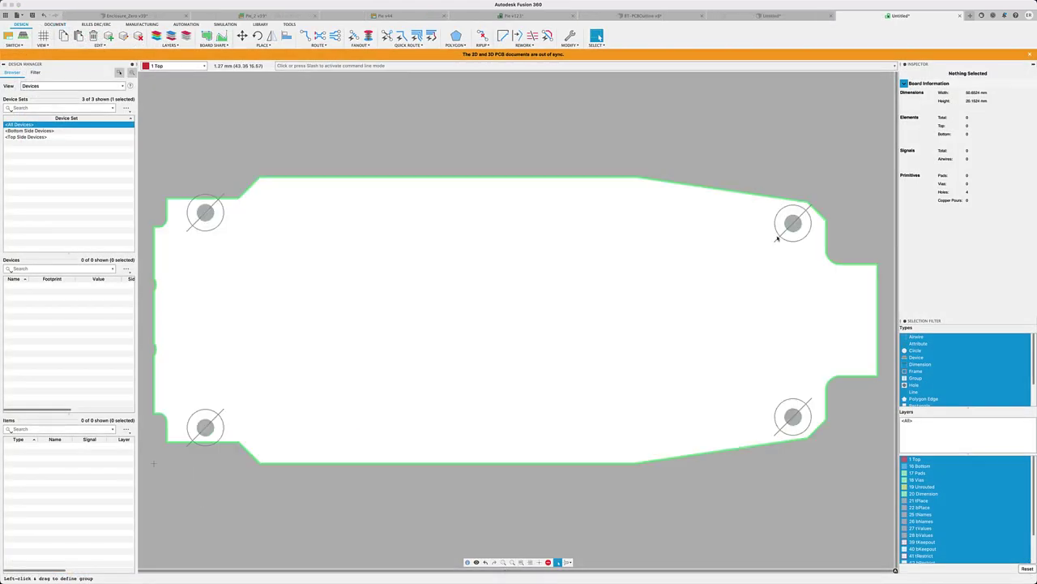
{"action": "right_click", "coordinate": [797, 224]}
{"action": "left_click", "coordinate": [812, 275]}
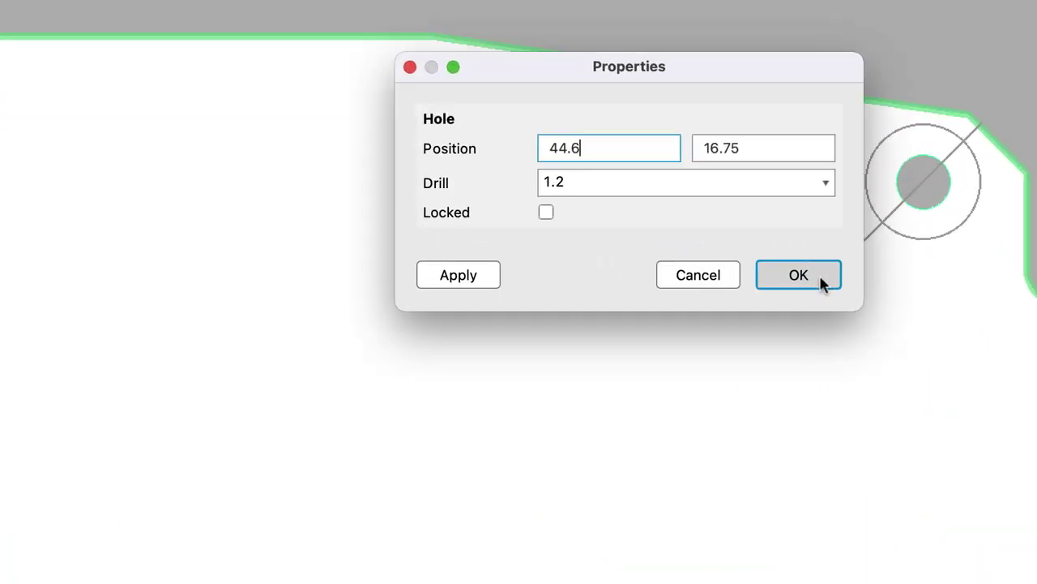
{"action": "left_click", "coordinate": [799, 276]}
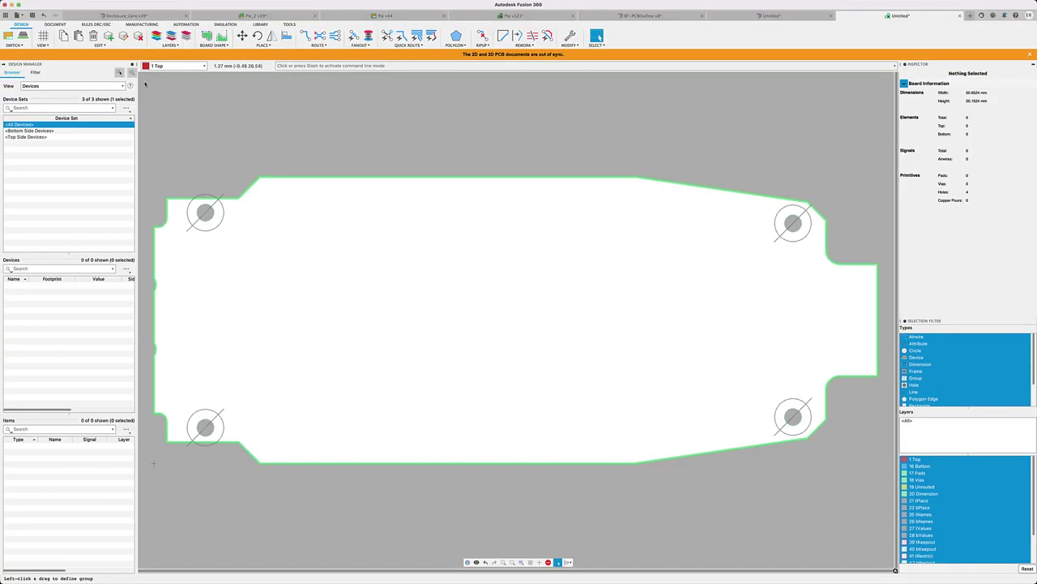
{"action": "left_click", "coordinate": [21, 16]}
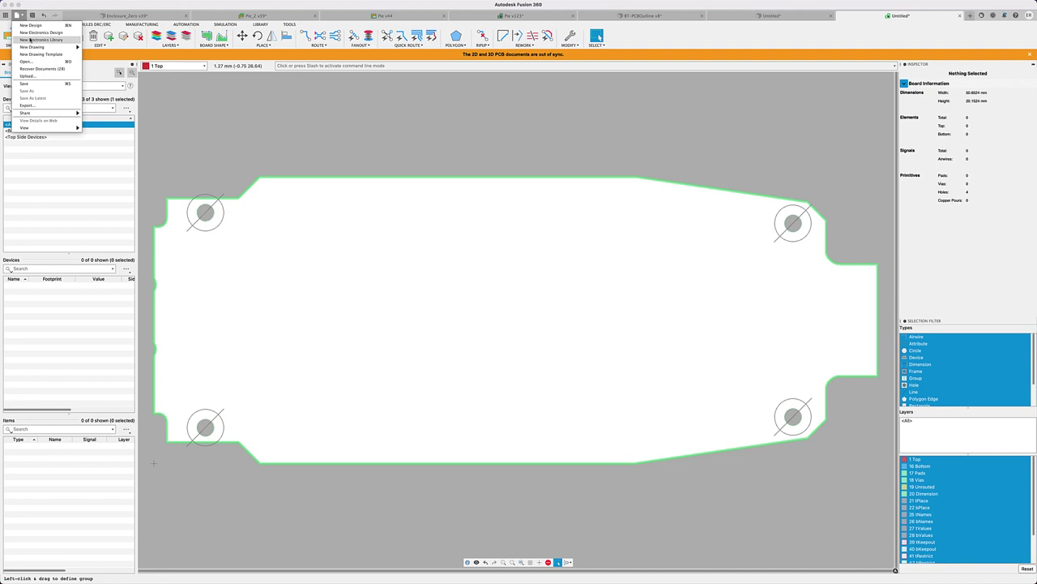
Create a new library and generate a Chip Array 2 Side Flat/Concave 3D package
{"action": "left_click", "coordinate": [30, 39]}
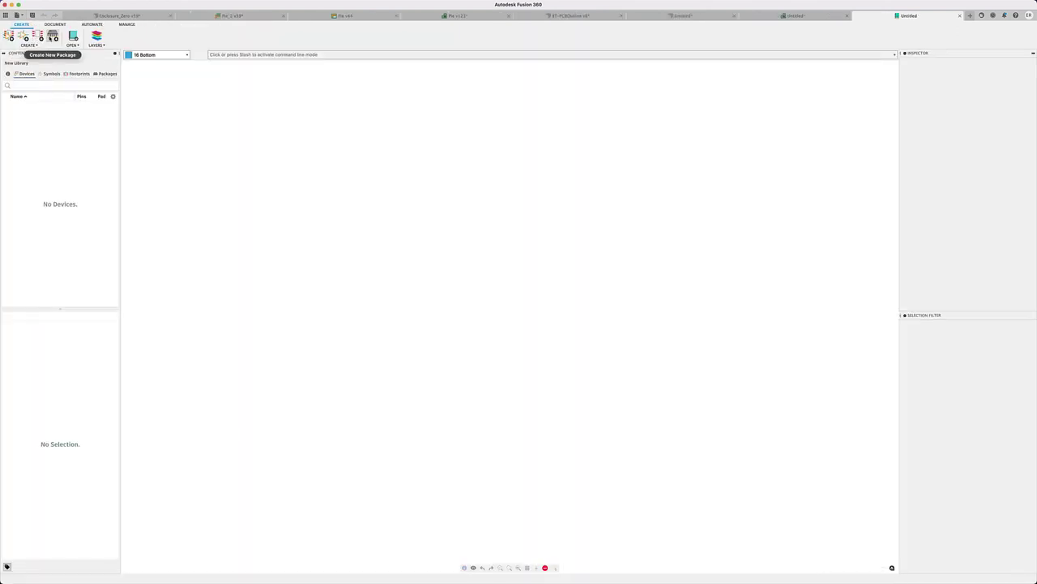
{"action": "left_click", "coordinate": [52, 36]}
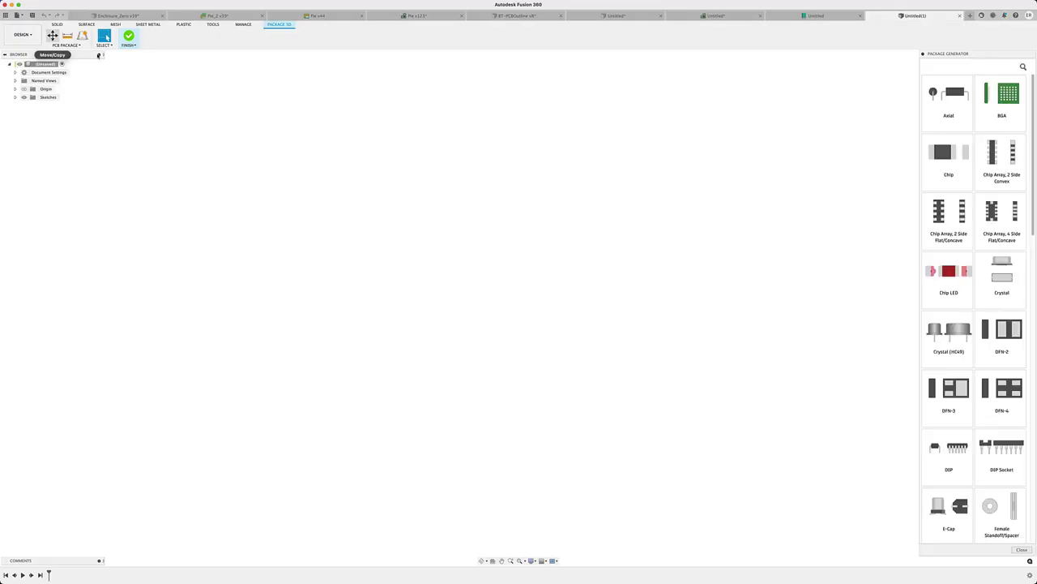
{"action": "left_click", "coordinate": [940, 213]}
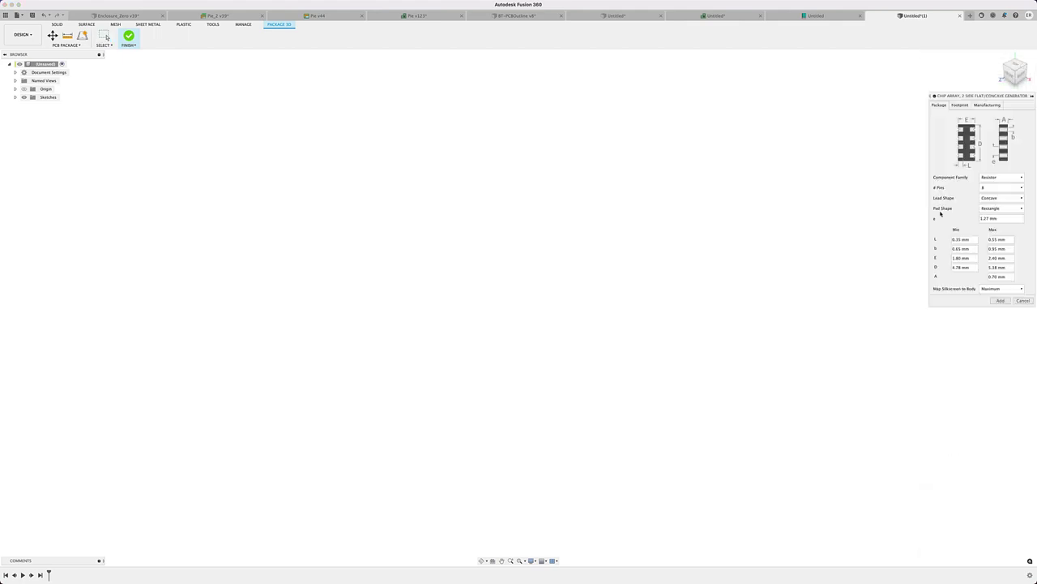
{"action": "left_click", "coordinate": [1001, 301]}
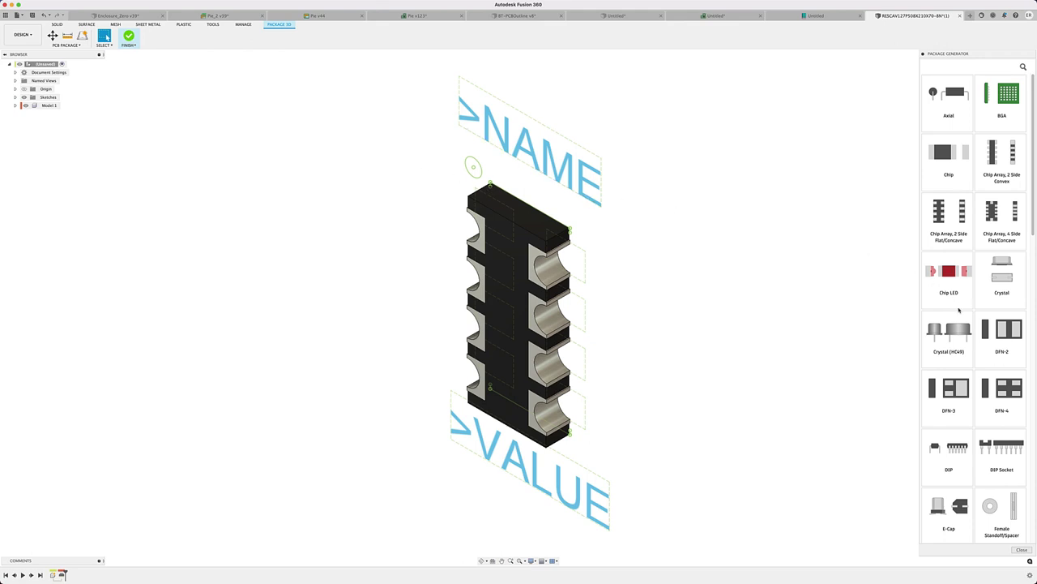
Replace the package model with a generated 16-pin DIP Socket
{"action": "scroll", "coordinate": [948, 322], "scroll_direction": "down", "scroll_amount": 3}
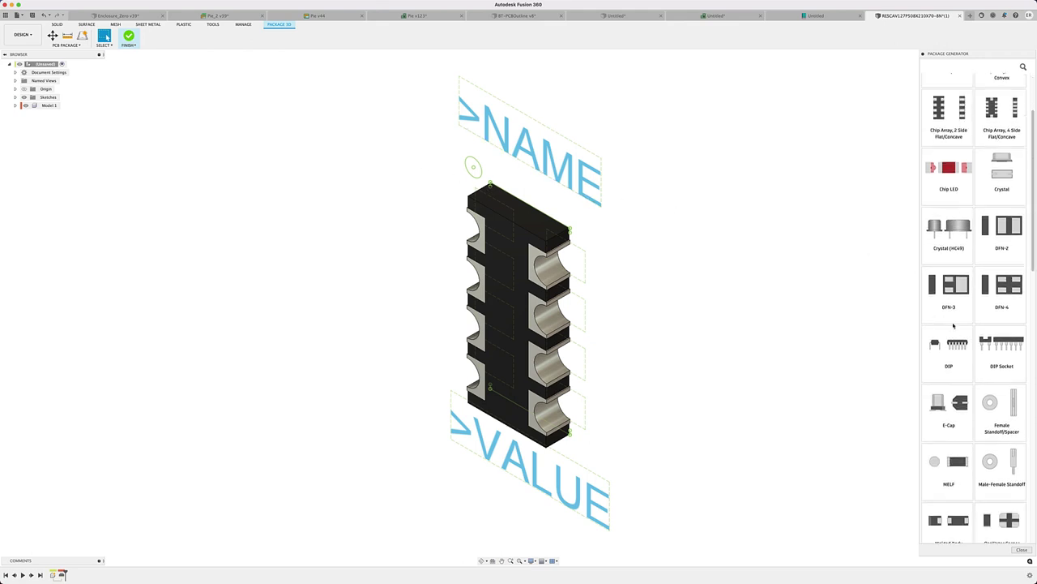
{"action": "left_click", "coordinate": [989, 349]}
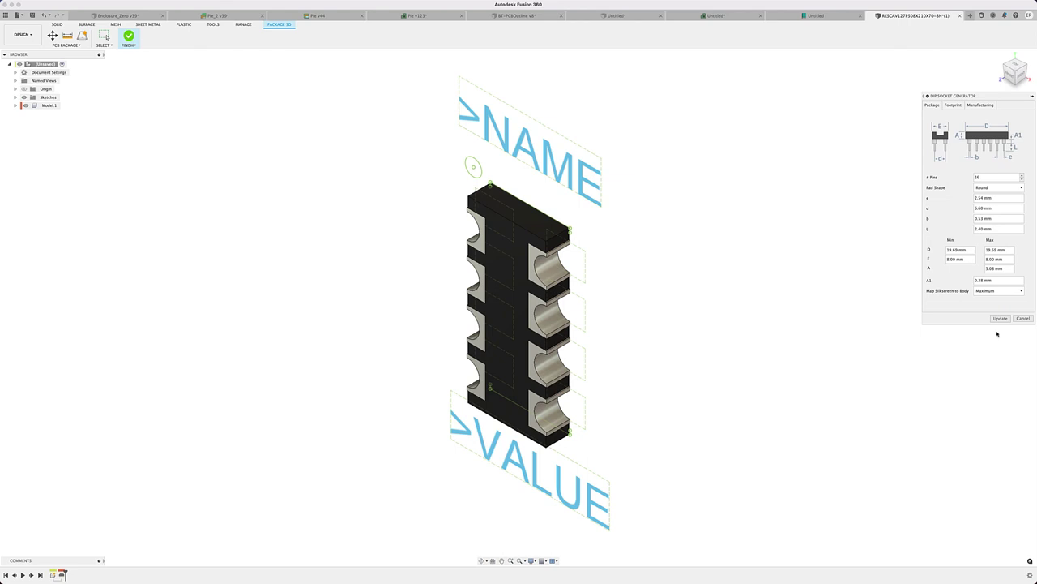
{"action": "left_click", "coordinate": [1001, 318]}
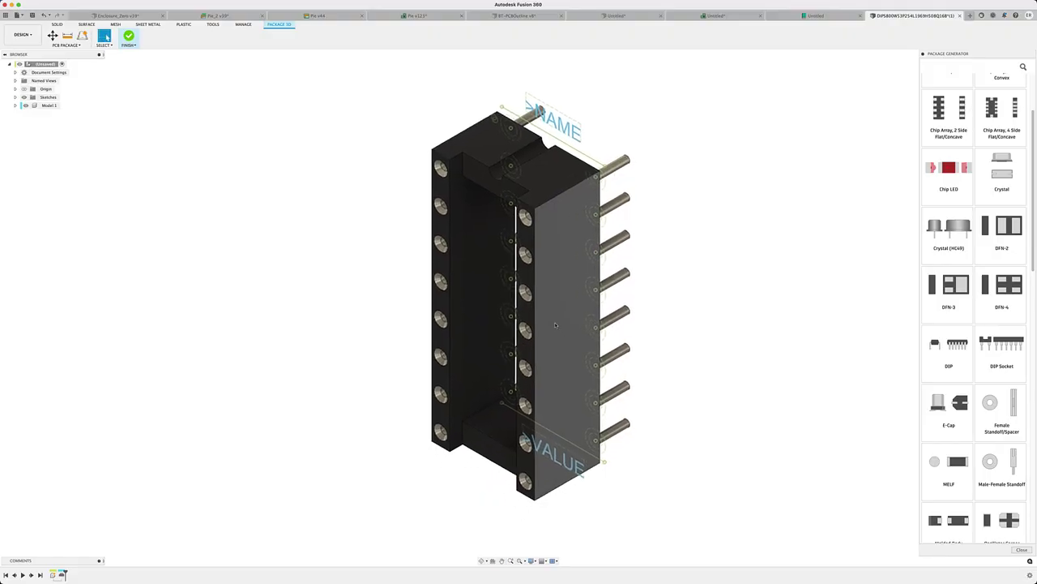
{"action": "middle_click_drag", "start_coordinate": [532, 357], "coordinate": [554, 304]}
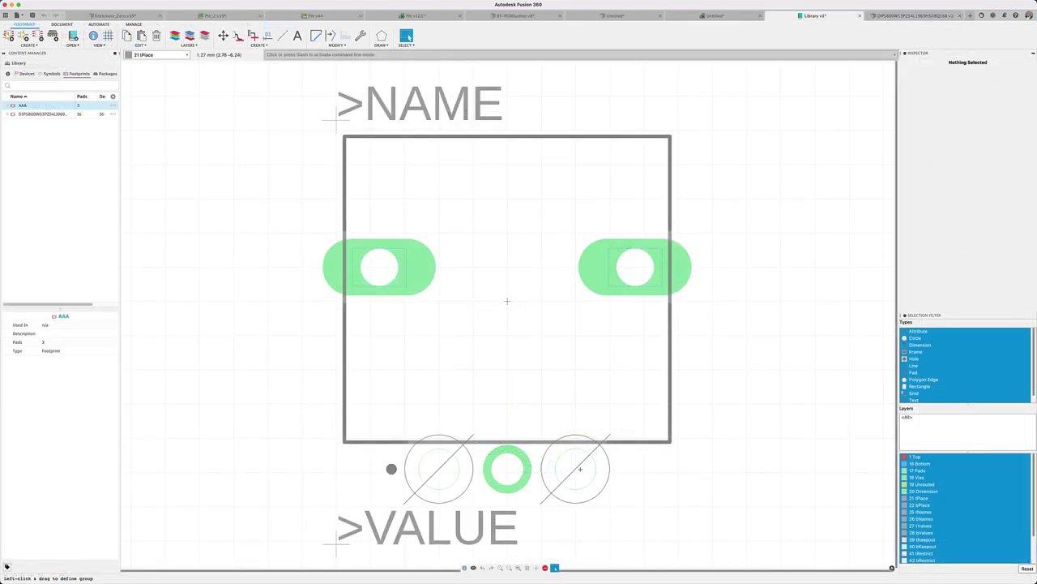
Check the properties of footprint AAA's right hole and the line beside its right pad
{"action": "right_click", "coordinate": [579, 469]}
{"action": "left_click", "coordinate": [599, 514]}
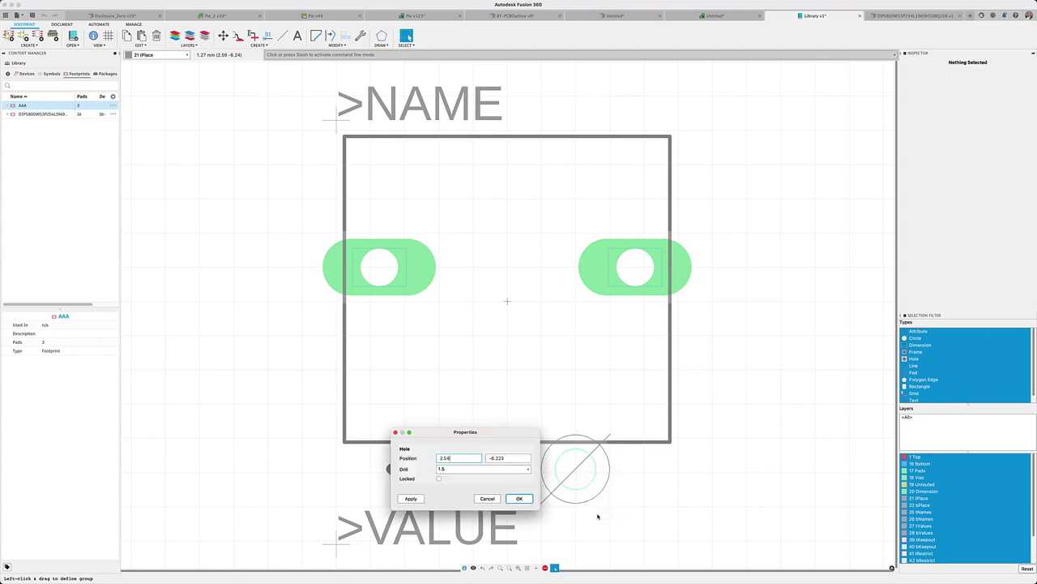
{"action": "left_click", "coordinate": [520, 498]}
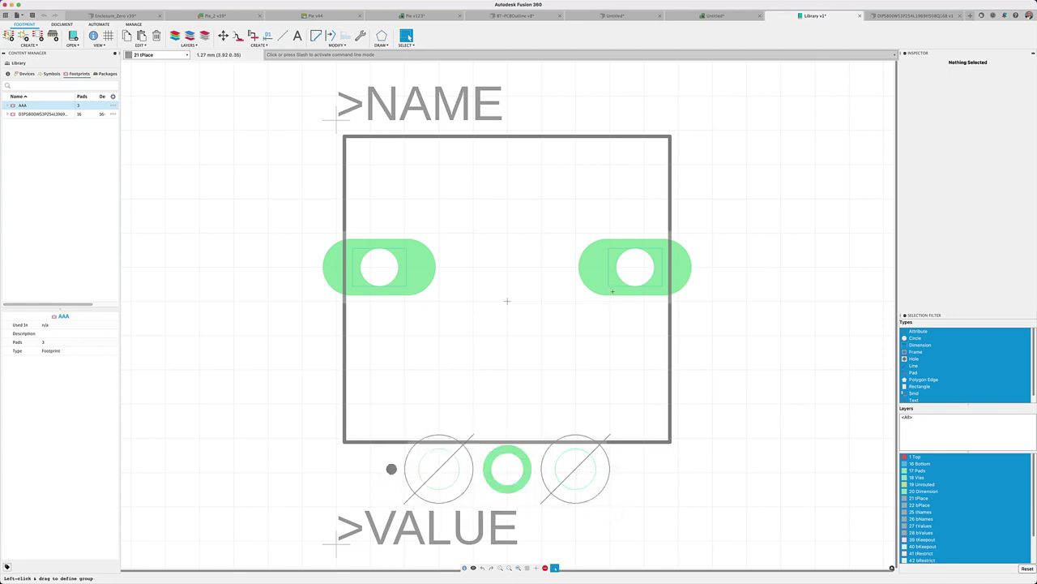
{"action": "right_click", "coordinate": [610, 287]}
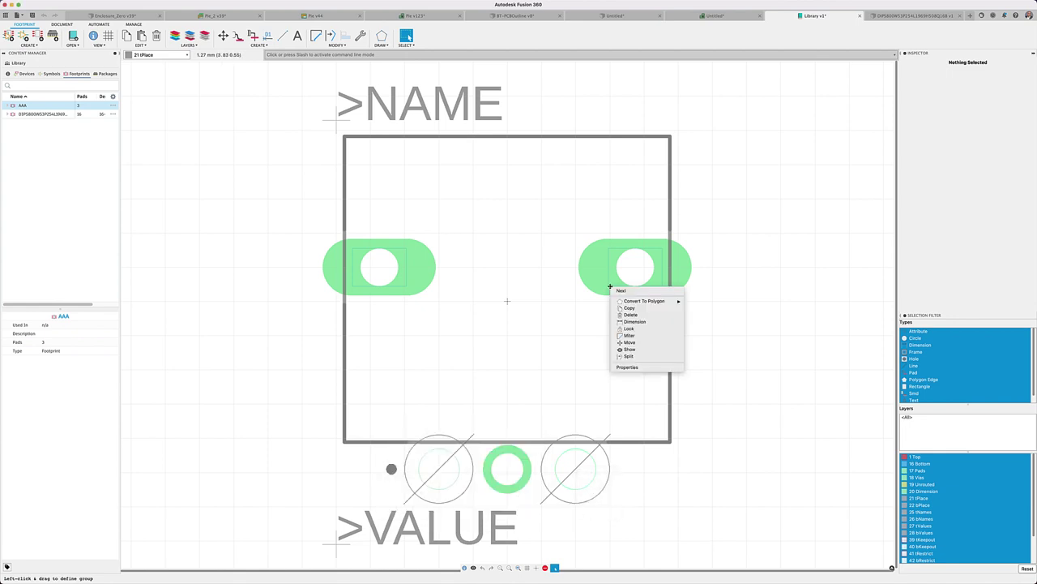
{"action": "left_click", "coordinate": [628, 366]}
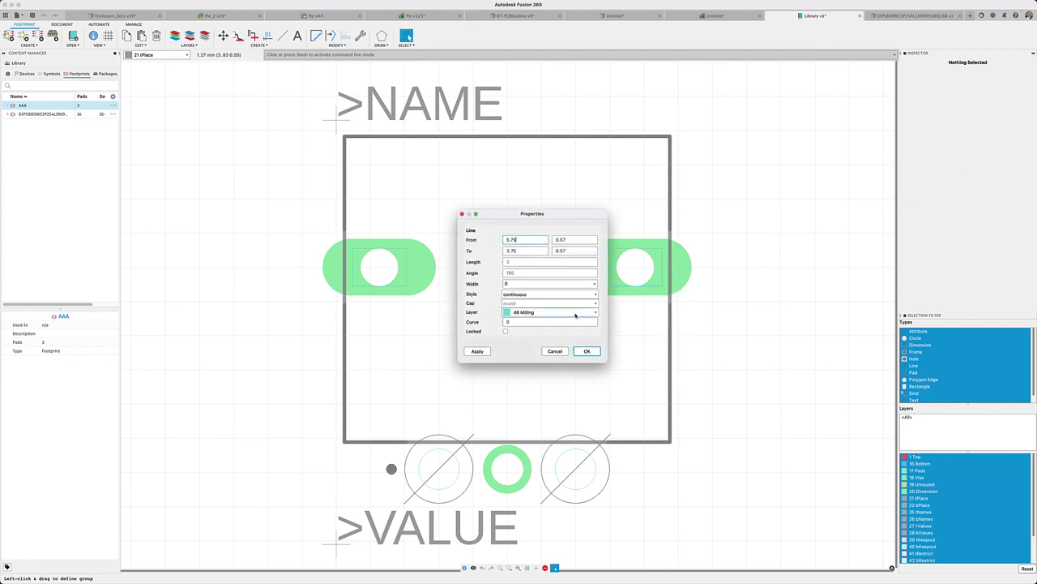
{"action": "left_click", "coordinate": [587, 351]}
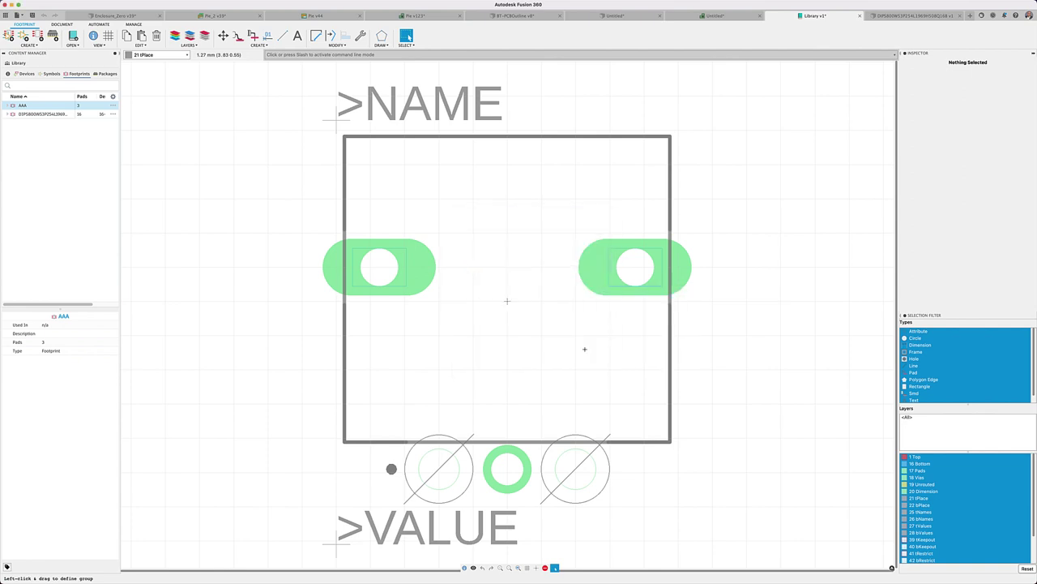
Create and save an AAA 3D package, then insert the potentiometer model into it
{"action": "right_click", "coordinate": [31, 108]}
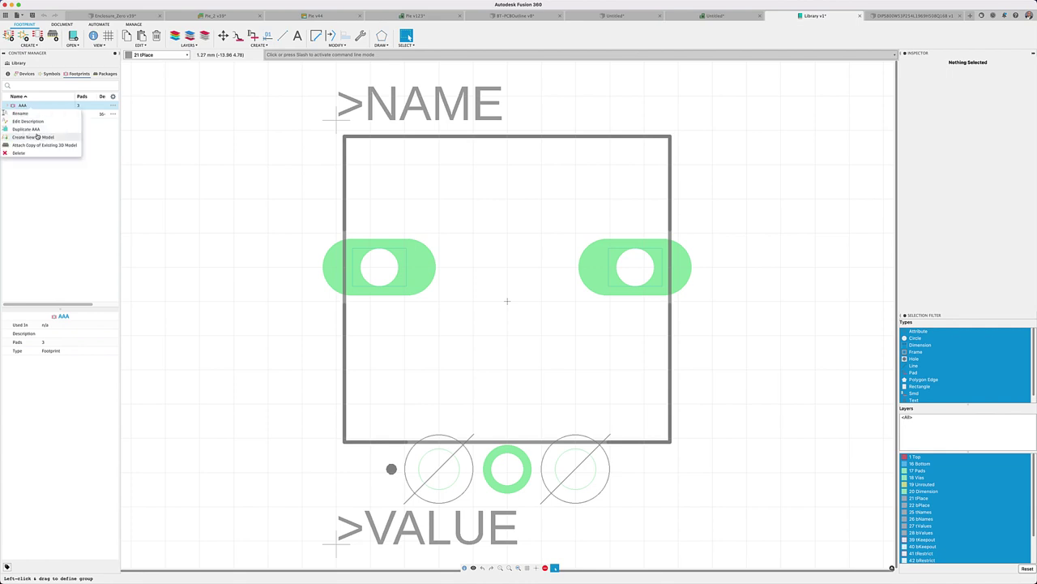
{"action": "left_click", "coordinate": [34, 137]}
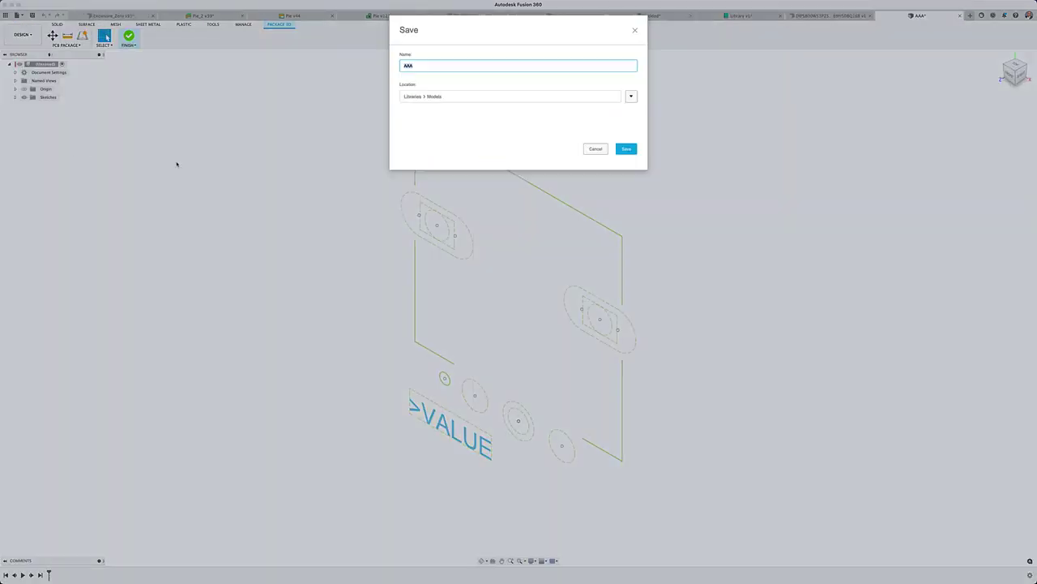
{"action": "left_click", "coordinate": [626, 148]}
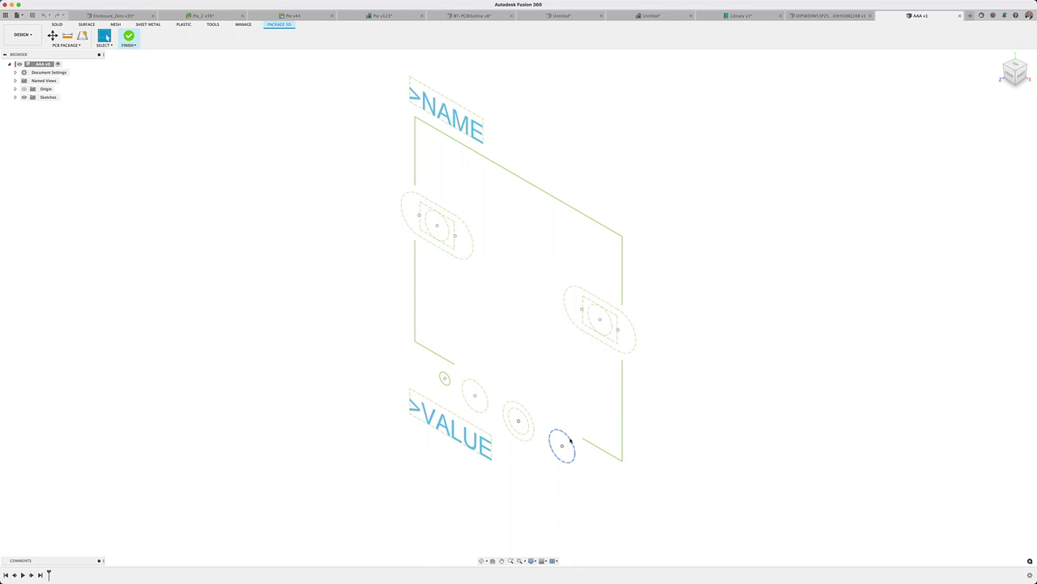
{"action": "left_click", "coordinate": [17, 15]}
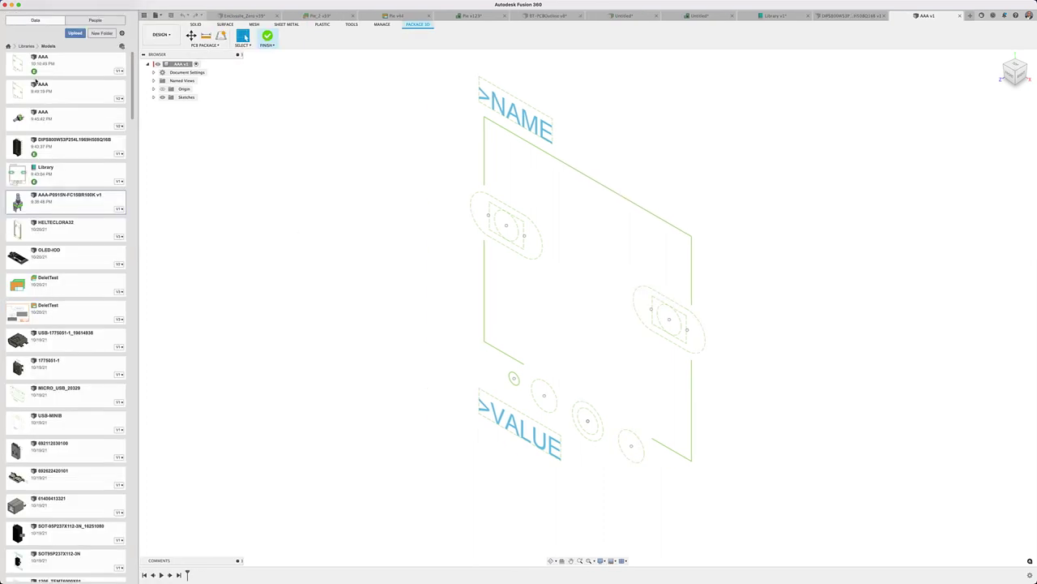
{"action": "right_click", "coordinate": [64, 210]}
{"action": "left_click", "coordinate": [71, 219]}
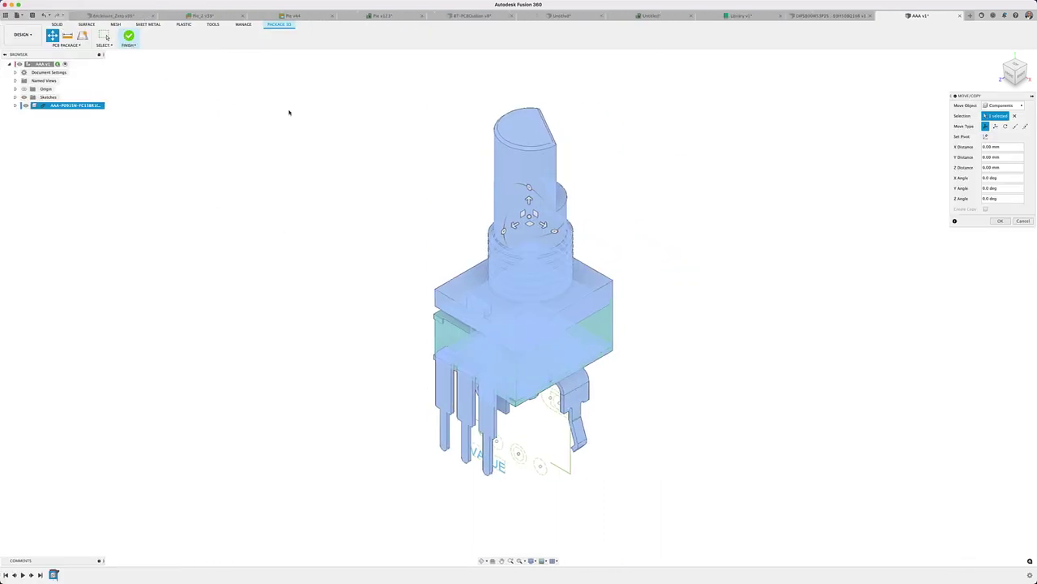
Rotate the potentiometer and move it point to point onto the AAA pads, then finish the package
{"action": "left_click_drag", "start_coordinate": [505, 213], "coordinate": [524, 258]}
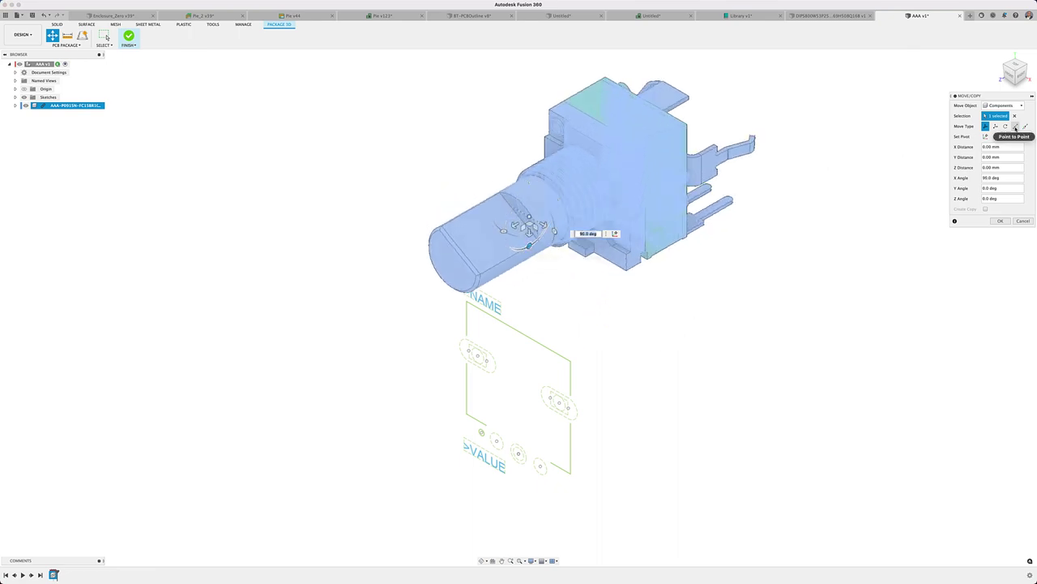
{"action": "left_click", "coordinate": [1016, 126]}
{"action": "left_click", "coordinate": [730, 197]}
{"action": "left_click", "coordinate": [540, 465]}
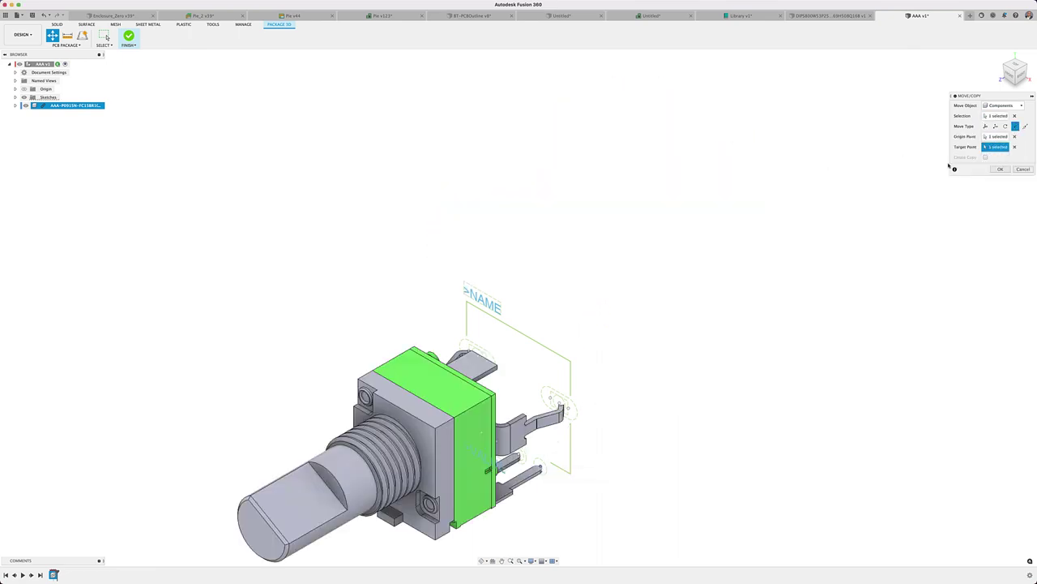
{"action": "left_click", "coordinate": [985, 126]}
{"action": "left_click_drag", "start_coordinate": [329, 496], "coordinate": [352, 484]}
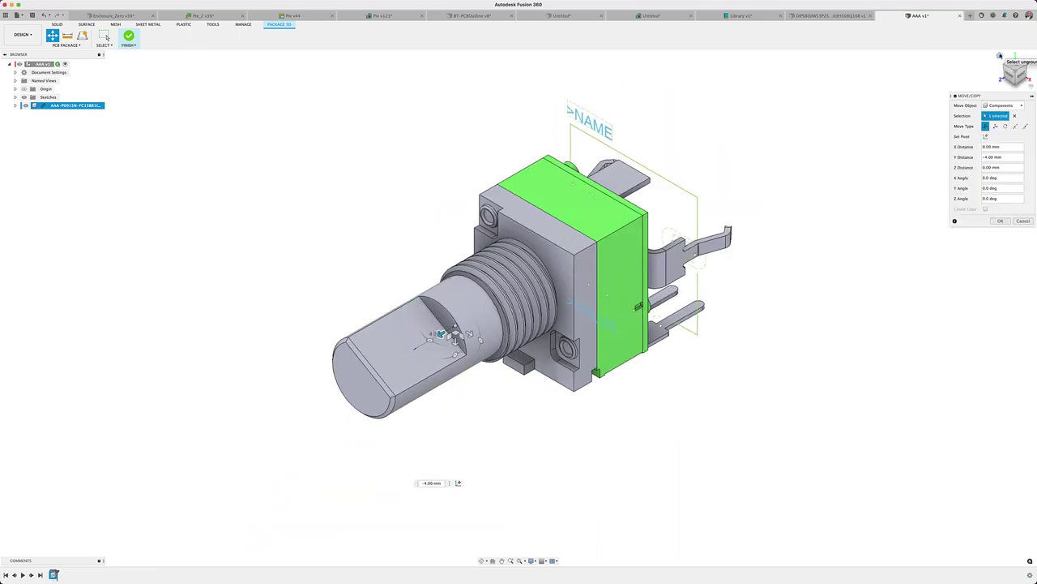
{"action": "left_click", "coordinate": [1000, 221]}
{"action": "middle_click_drag", "start_coordinate": [954, 239], "coordinate": [694, 293], "text": "shift"}
{"action": "left_click", "coordinate": [128, 35]}
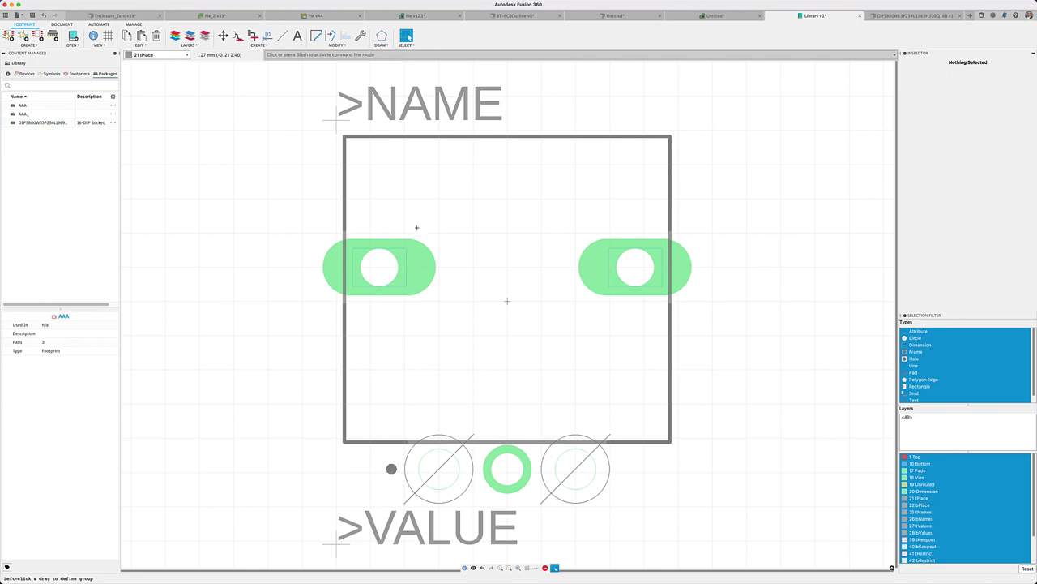
Preview ATSAMR34, CC2530, NRF5340, SX1250 and SX1278 from IC_Wireless-RF, then cancel without adding
{"action": "left_click", "coordinate": [326, 18]}
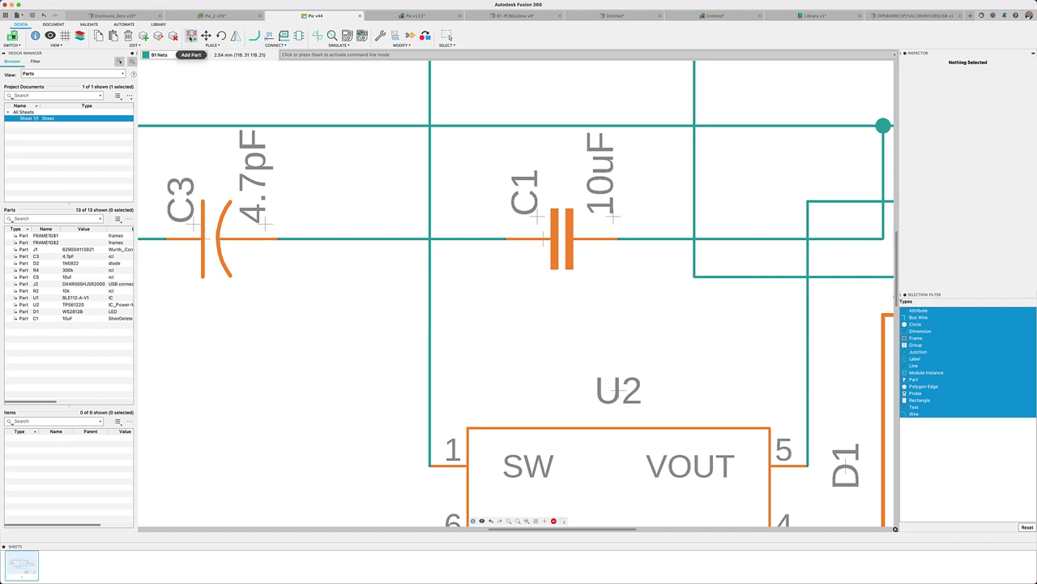
{"action": "left_click", "coordinate": [192, 36]}
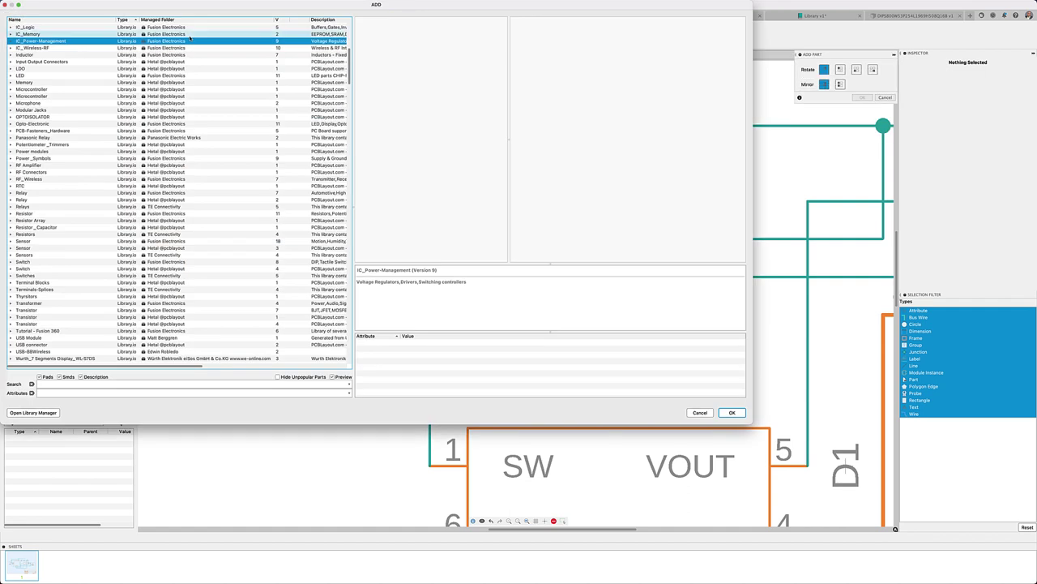
{"action": "left_click", "coordinate": [10, 48]}
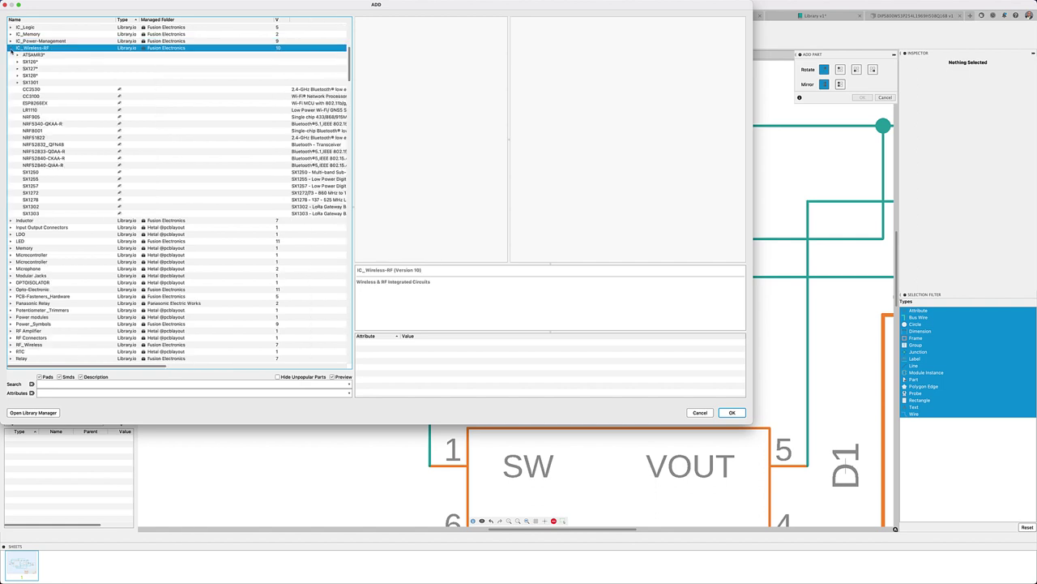
{"action": "left_click", "coordinate": [16, 55]}
{"action": "left_click", "coordinate": [38, 63]}
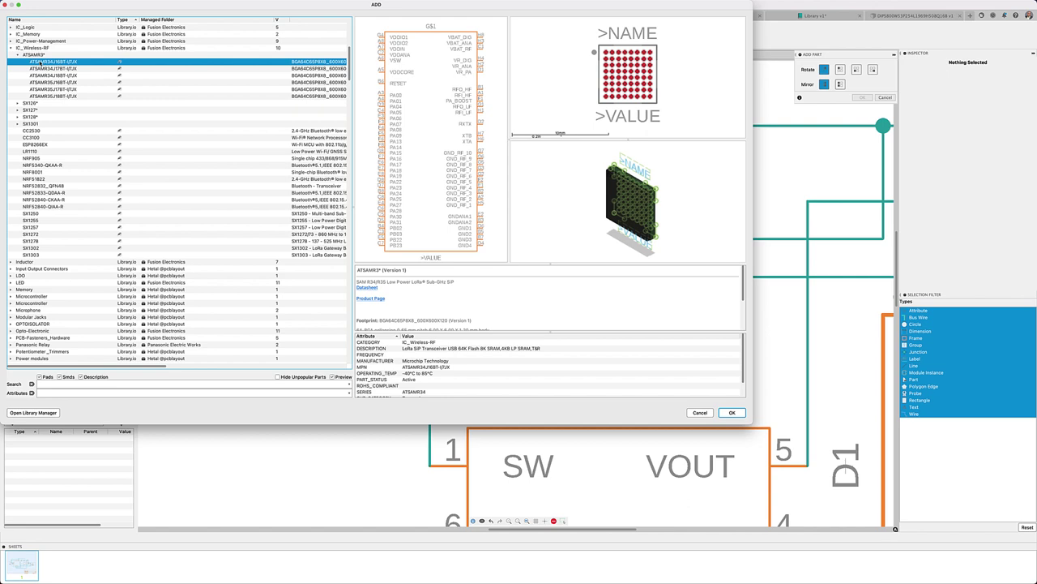
{"action": "left_click", "coordinate": [36, 132]}
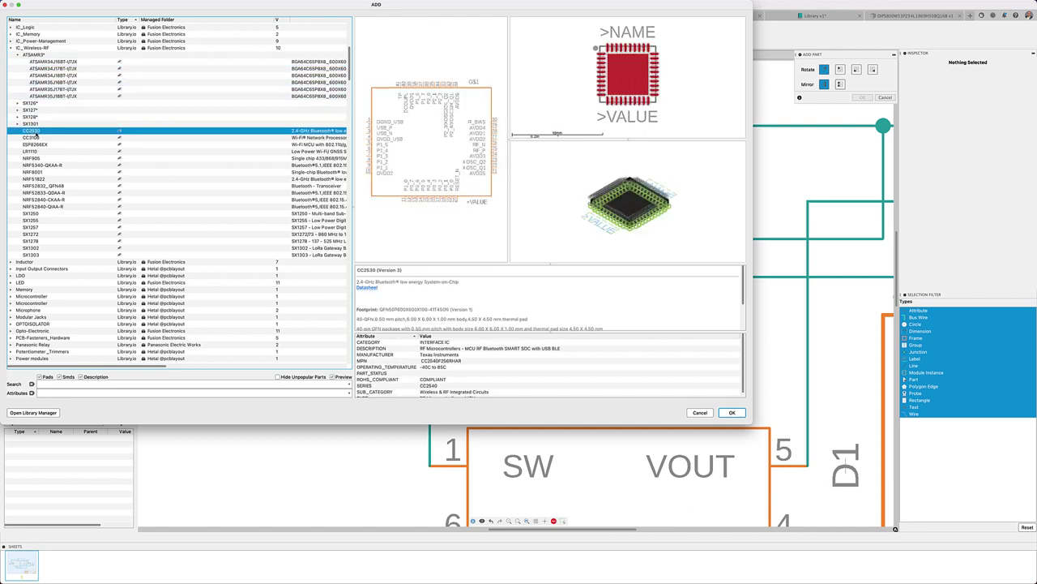
{"action": "left_click", "coordinate": [38, 165]}
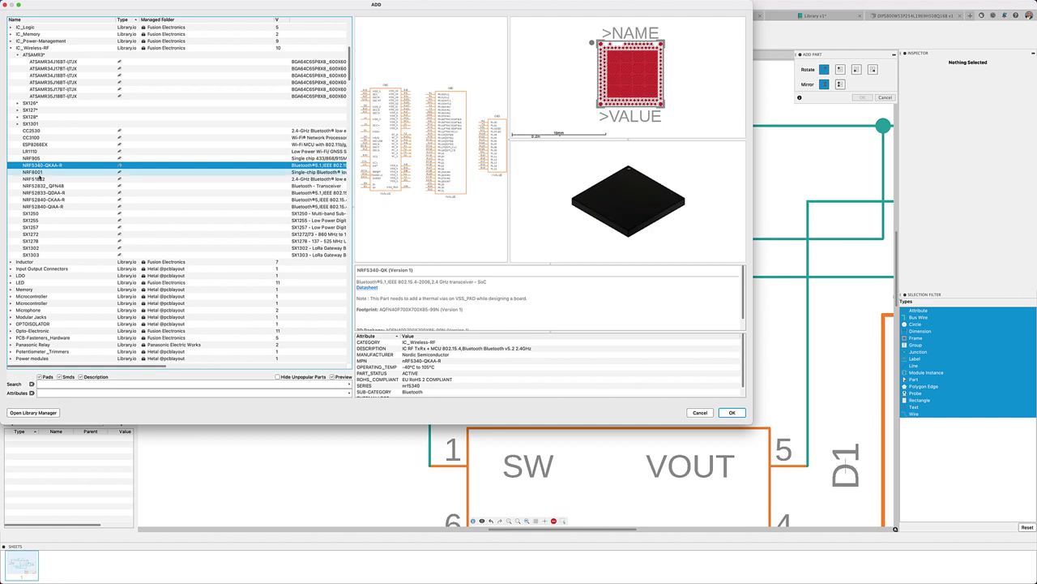
{"action": "left_click", "coordinate": [31, 214]}
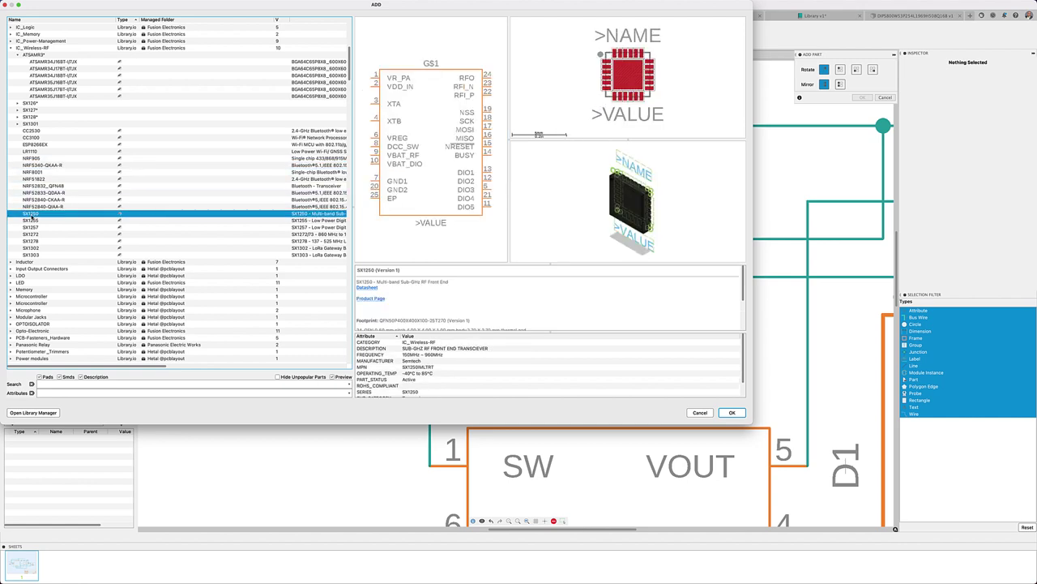
{"action": "left_click_drag", "start_coordinate": [31, 218], "coordinate": [35, 241]}
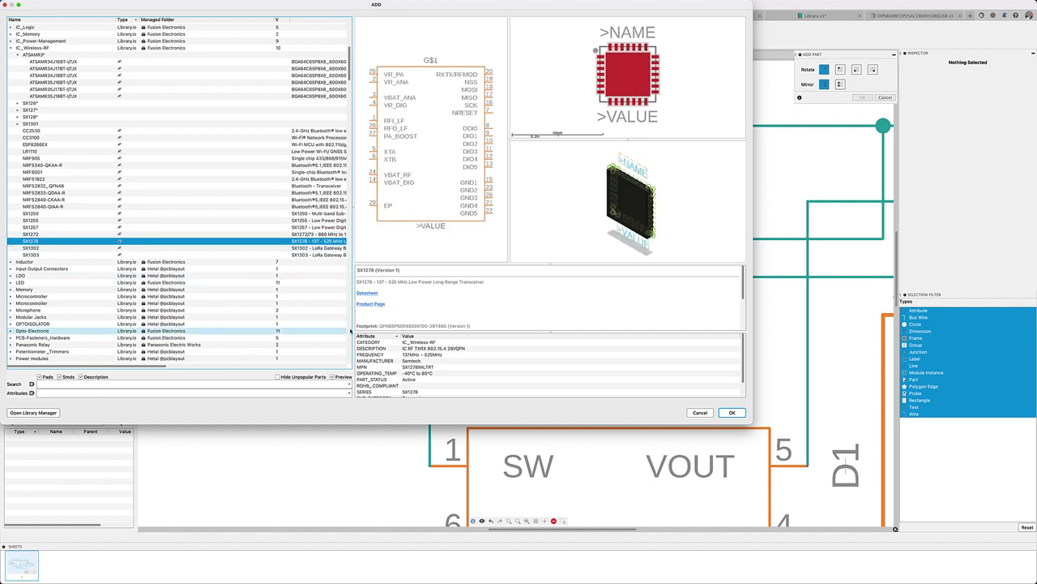
{"action": "left_click", "coordinate": [697, 413]}
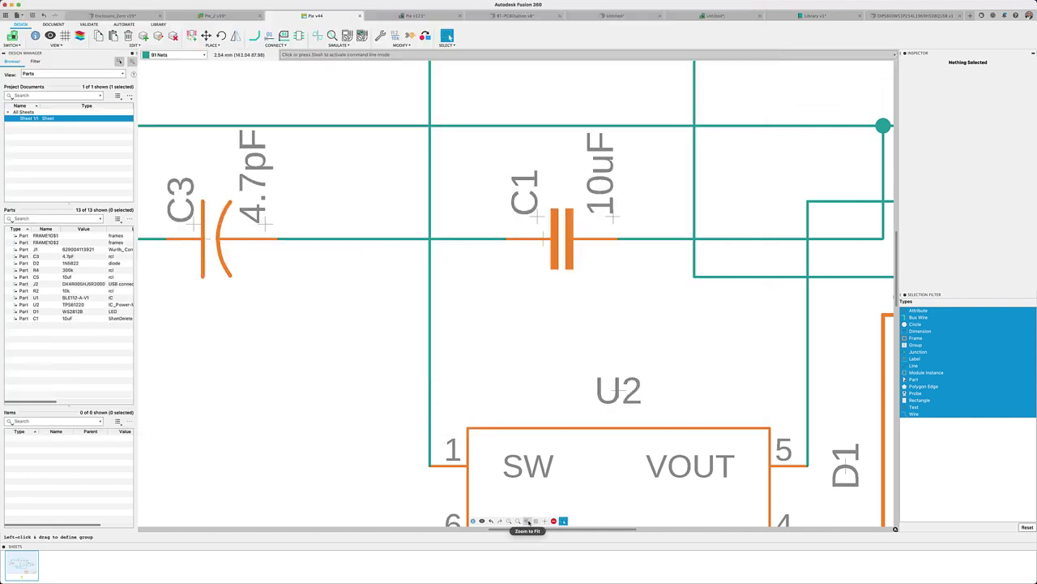
Switch from the schematic to the Pie v123 PCB layout and hide all polygon pour fills
{"action": "left_click", "coordinate": [527, 520]}
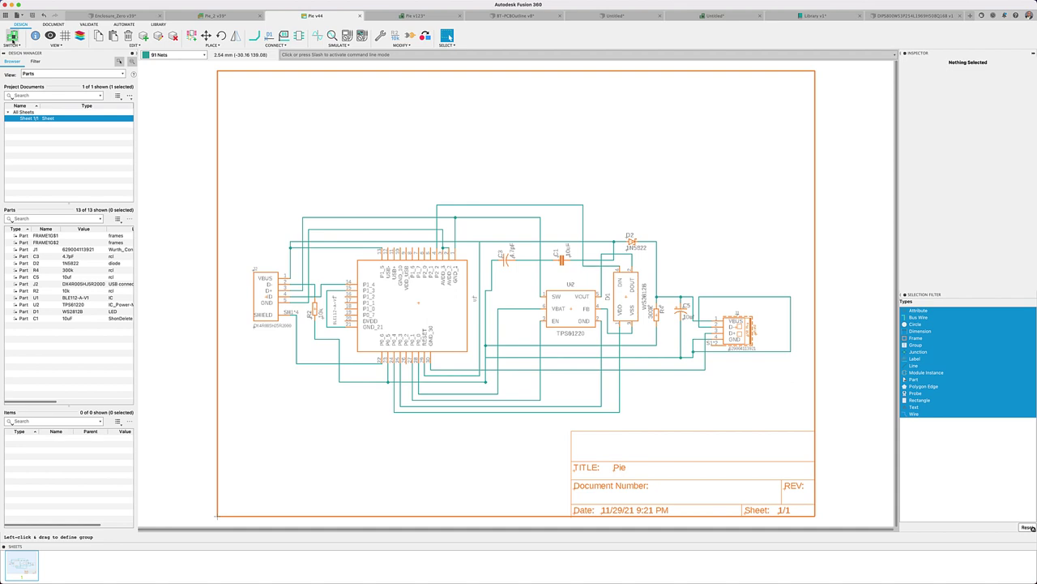
{"action": "left_click", "coordinate": [12, 37]}
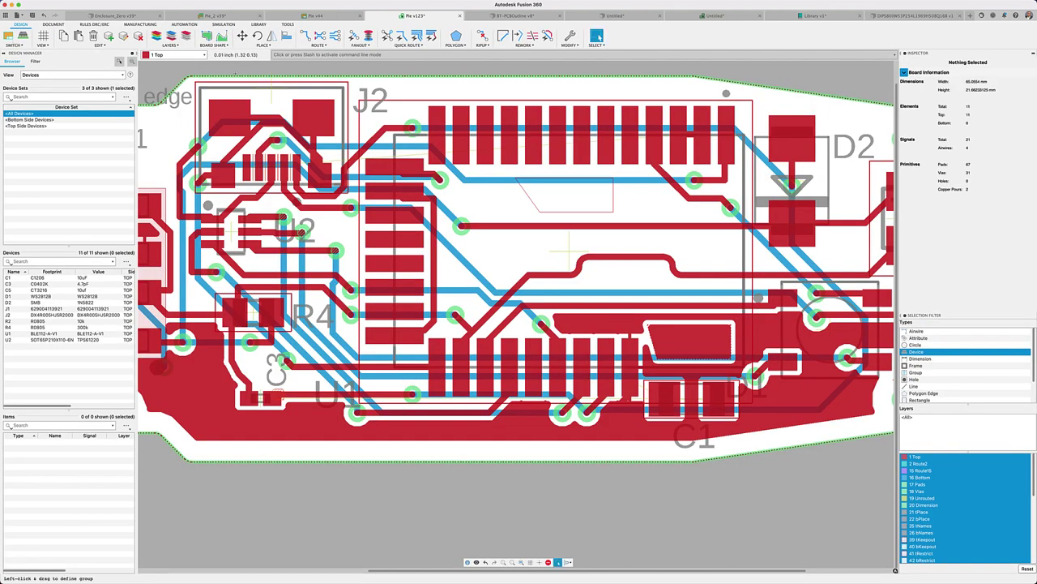
{"action": "left_click", "coordinate": [449, 46]}
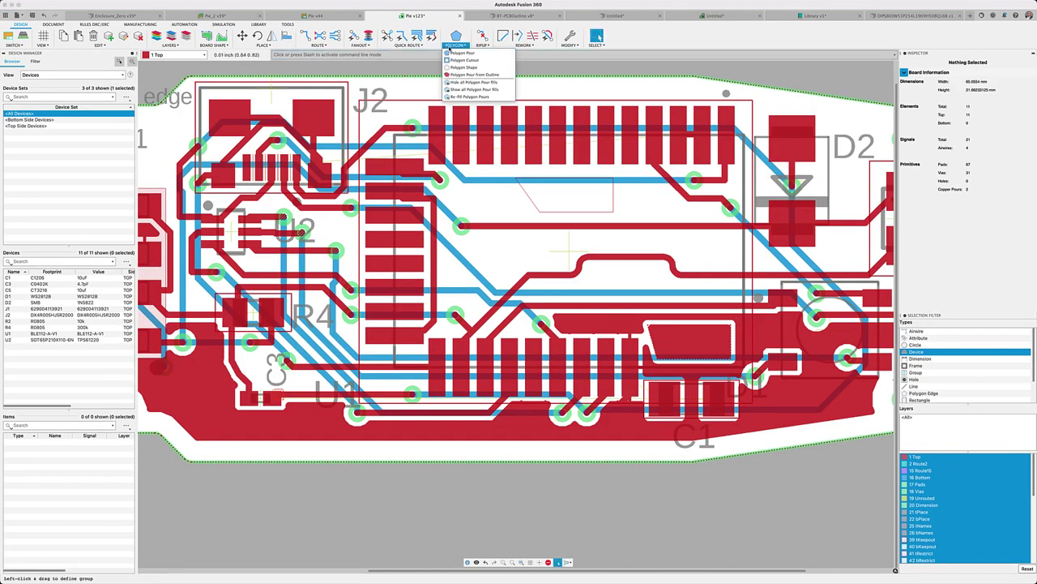
{"action": "left_click", "coordinate": [460, 84]}
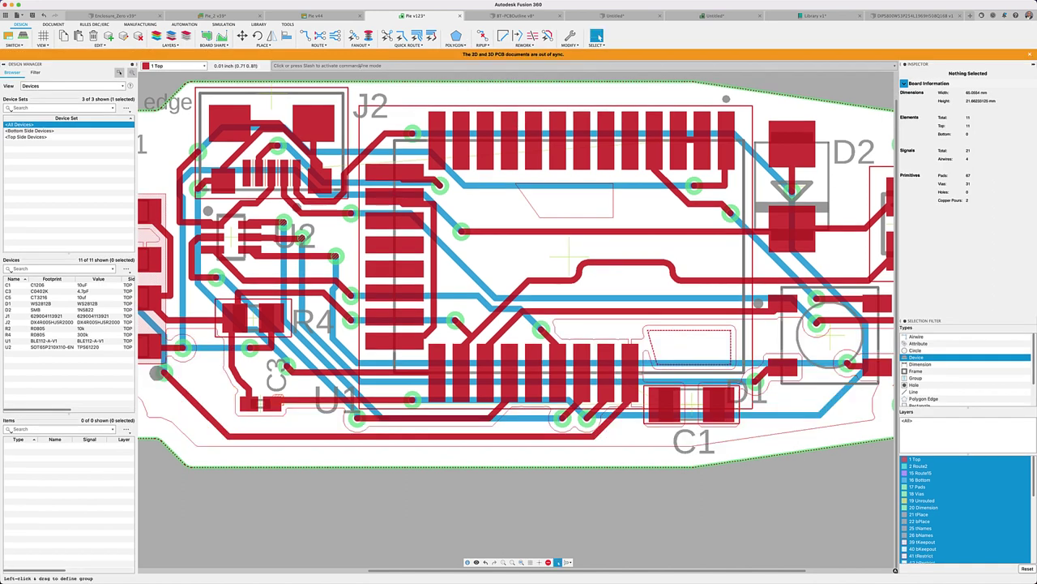
Run the teardrops ULP with Teardrop Board to join traces to every via and pad
{"action": "left_click", "coordinate": [185, 24]}
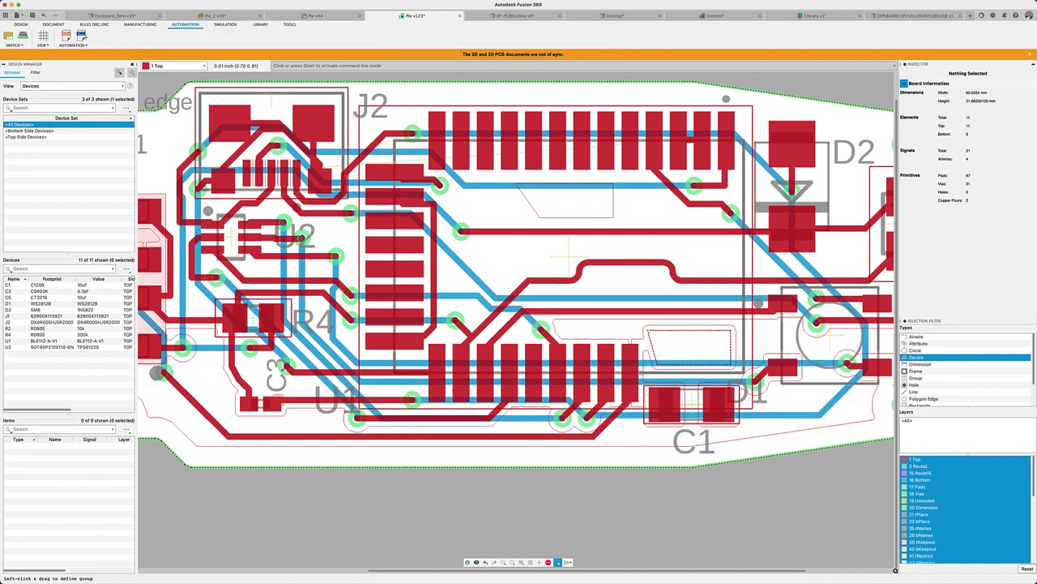
{"action": "left_click", "coordinate": [65, 35]}
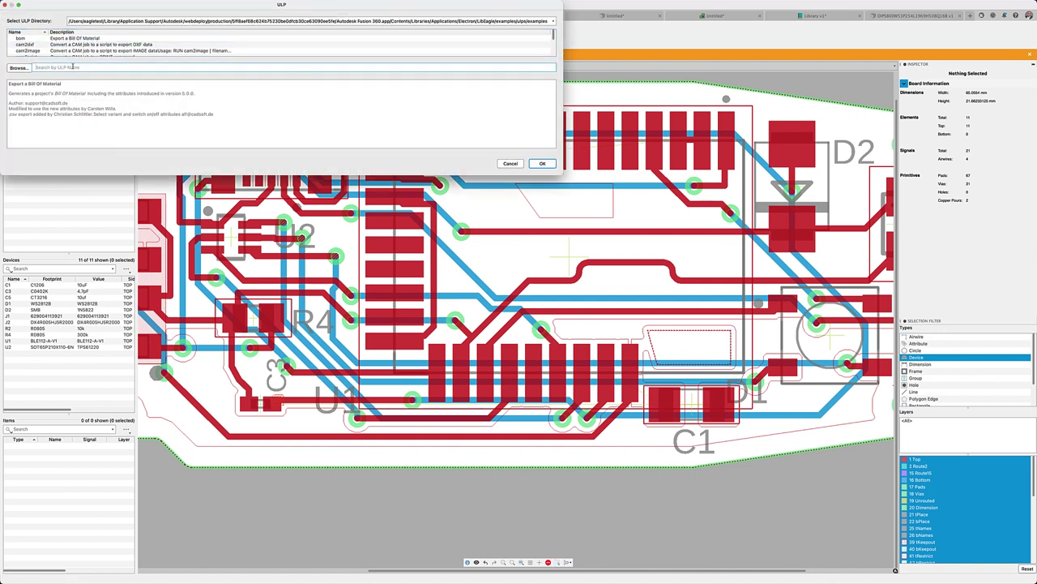
{"action": "type", "text": "tea"}
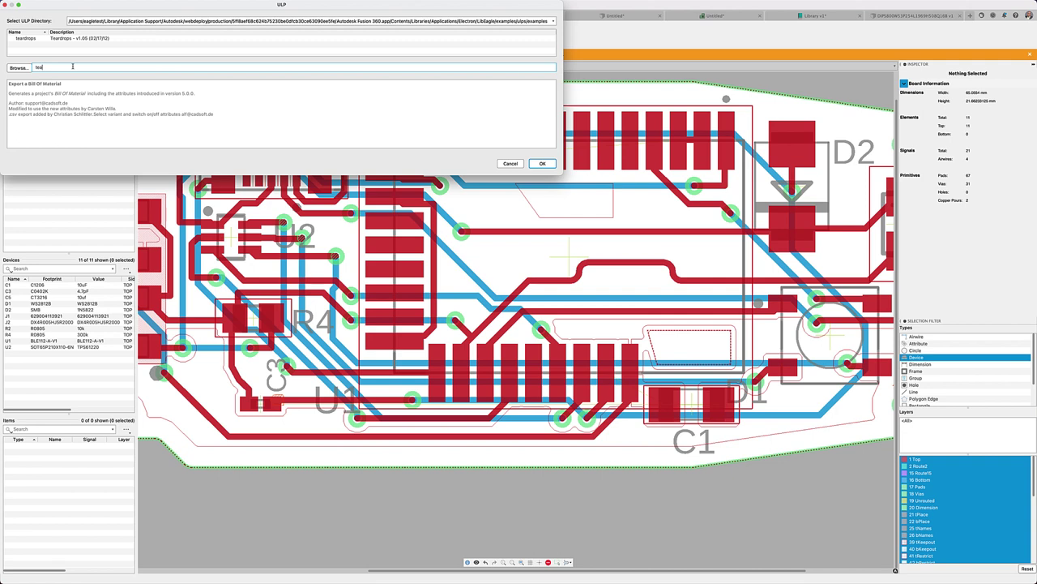
{"action": "left_click", "coordinate": [81, 39]}
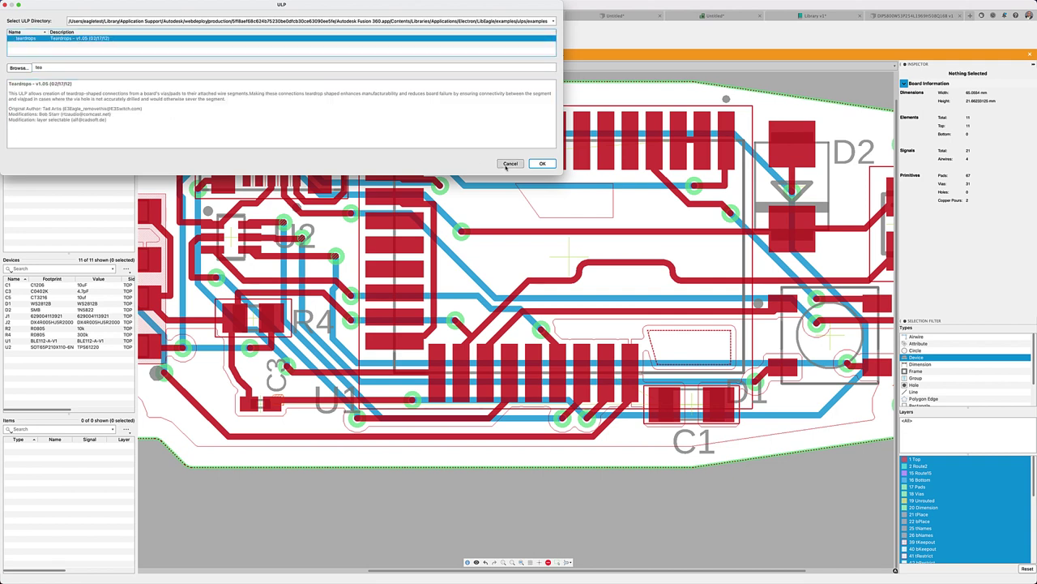
{"action": "left_click", "coordinate": [540, 163]}
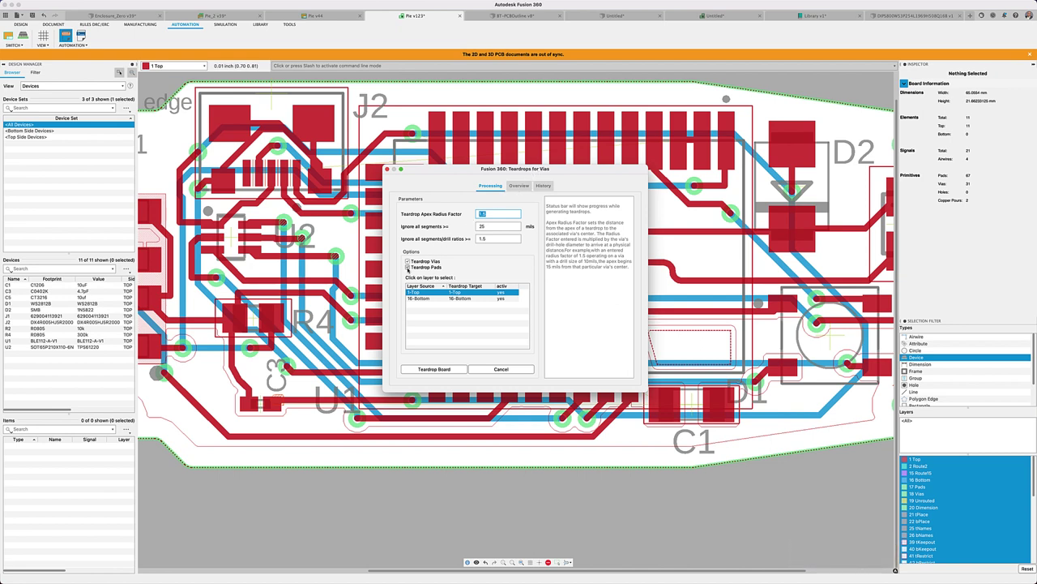
{"action": "left_click", "coordinate": [433, 369]}
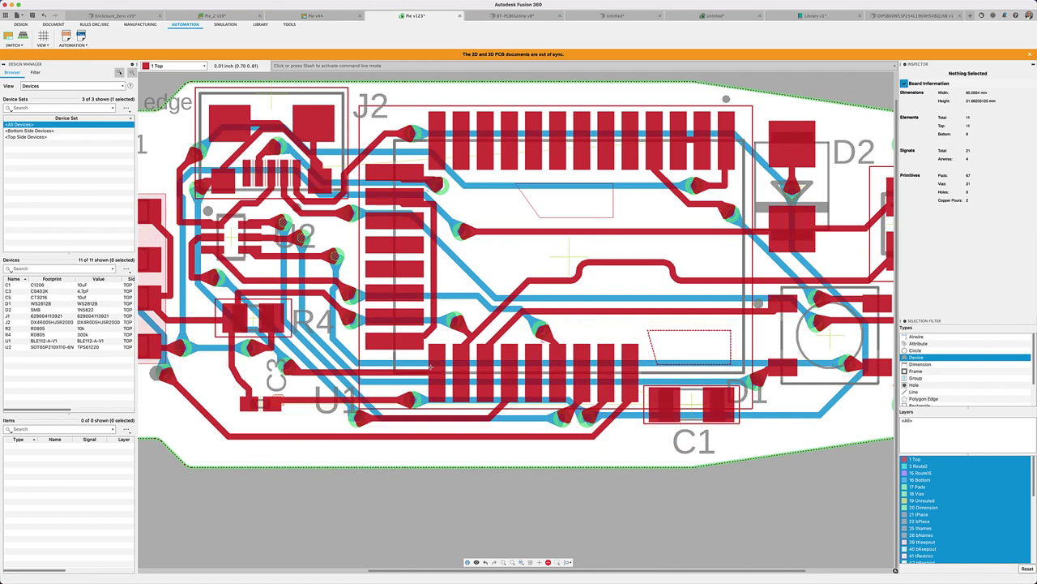
{"action": "left_click", "coordinate": [558, 562]}
{"action": "left_click", "coordinate": [522, 562]}
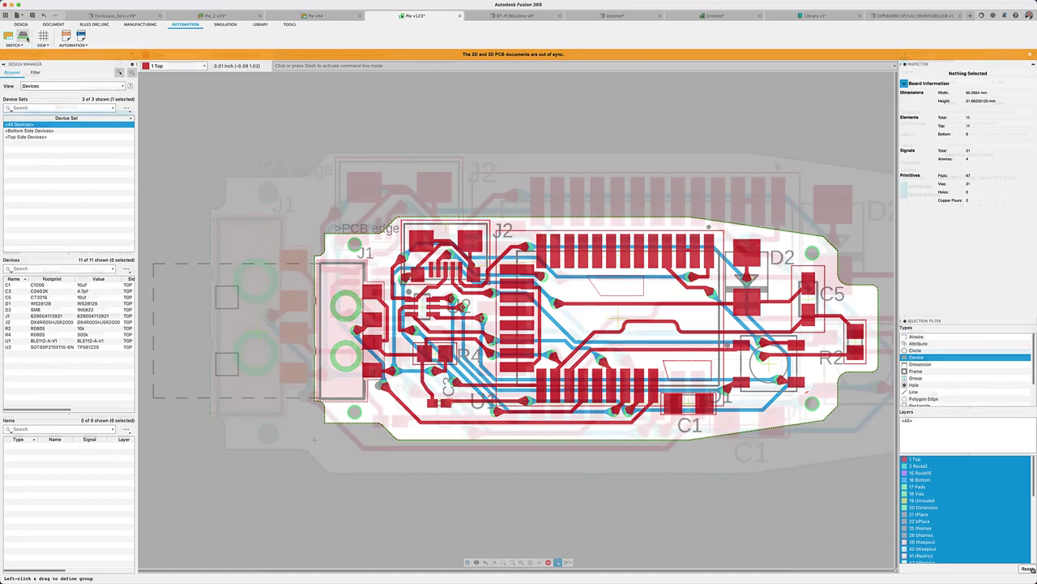
Set connector J1's X position to -1 as a preview, then restore it to -0.198
{"action": "scroll", "coordinate": [553, 345], "scroll_direction": "down", "scroll_amount": 3}
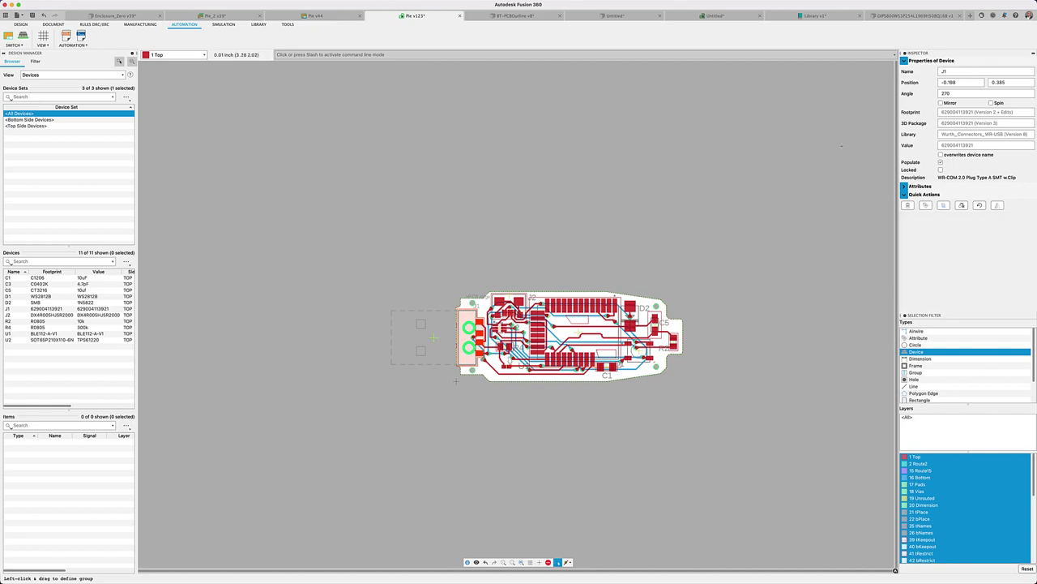
{"action": "left_click", "coordinate": [946, 93]}
{"action": "double_click", "coordinate": [945, 81]}
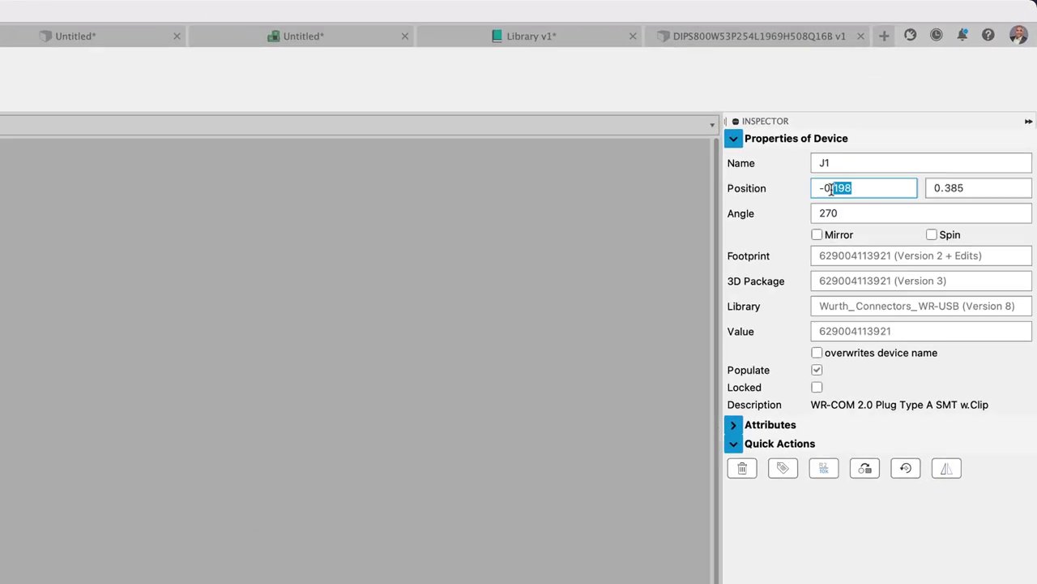
{"action": "key", "text": "BackSpace"}
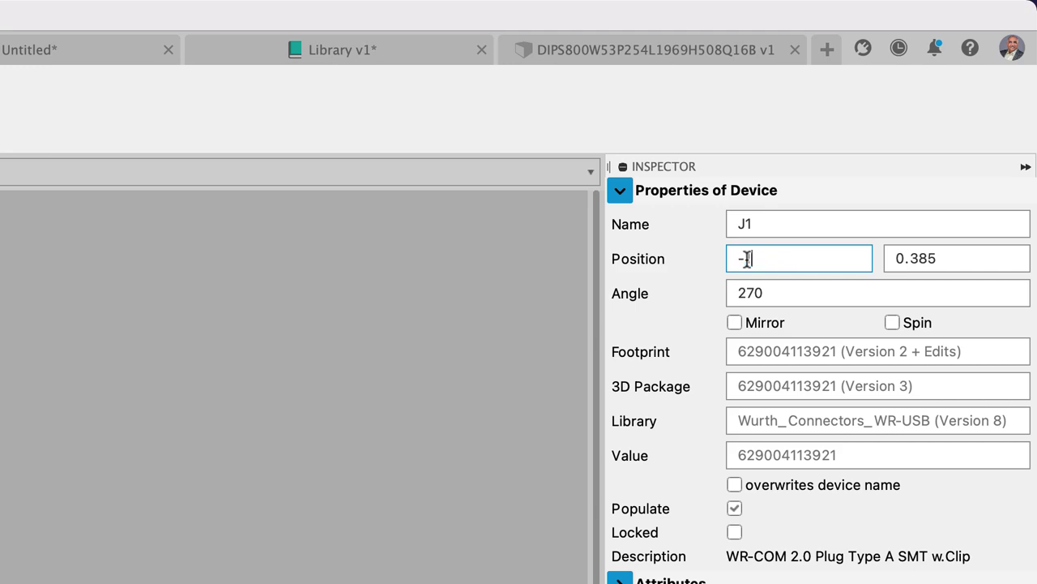
{"action": "type", "text": "1"}
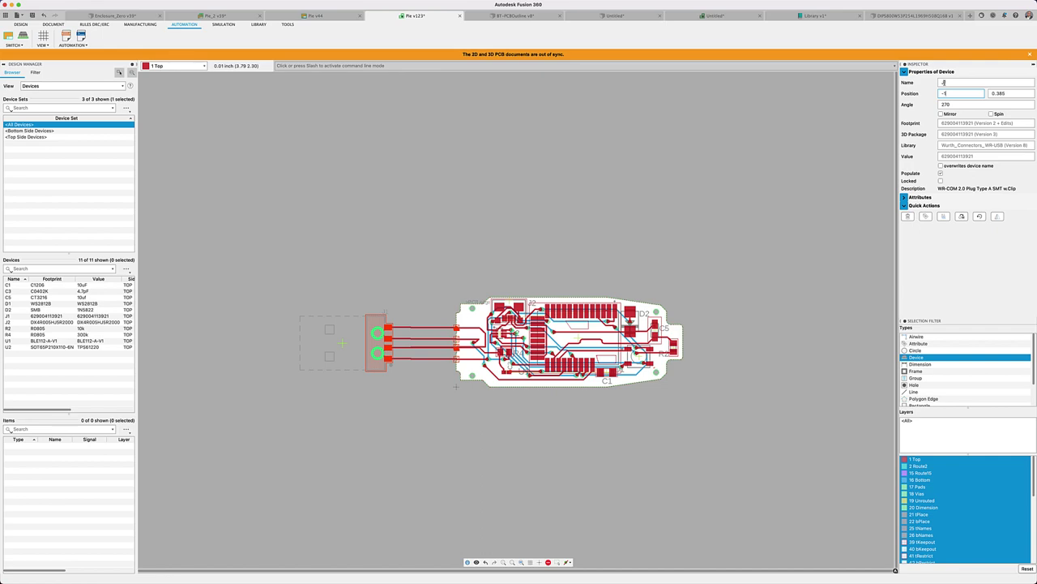
{"action": "type", "text": ".198"}
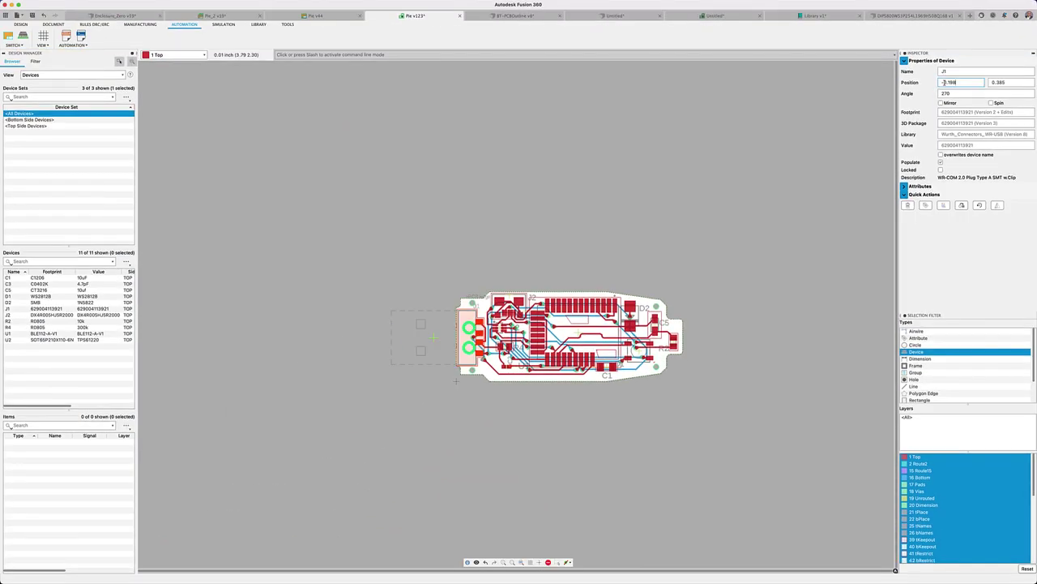
{"action": "scroll", "coordinate": [551, 348], "scroll_direction": "up", "scroll_amount": 5}
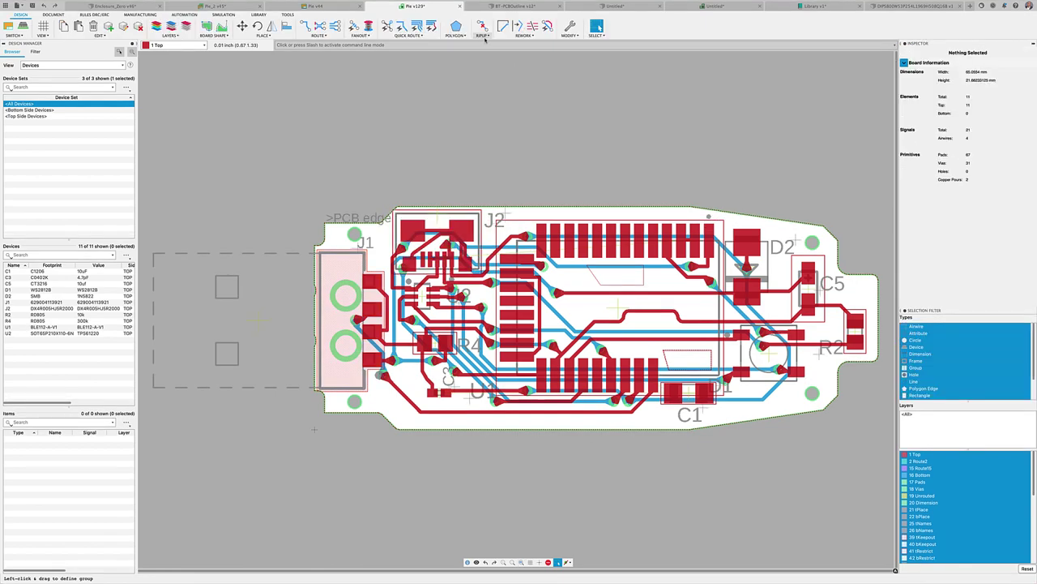
Rip up all signals on the Pie v123 board, confirming Yes, leaving only airwires
{"action": "left_click", "coordinate": [482, 33]}
{"action": "left_click", "coordinate": [496, 49]}
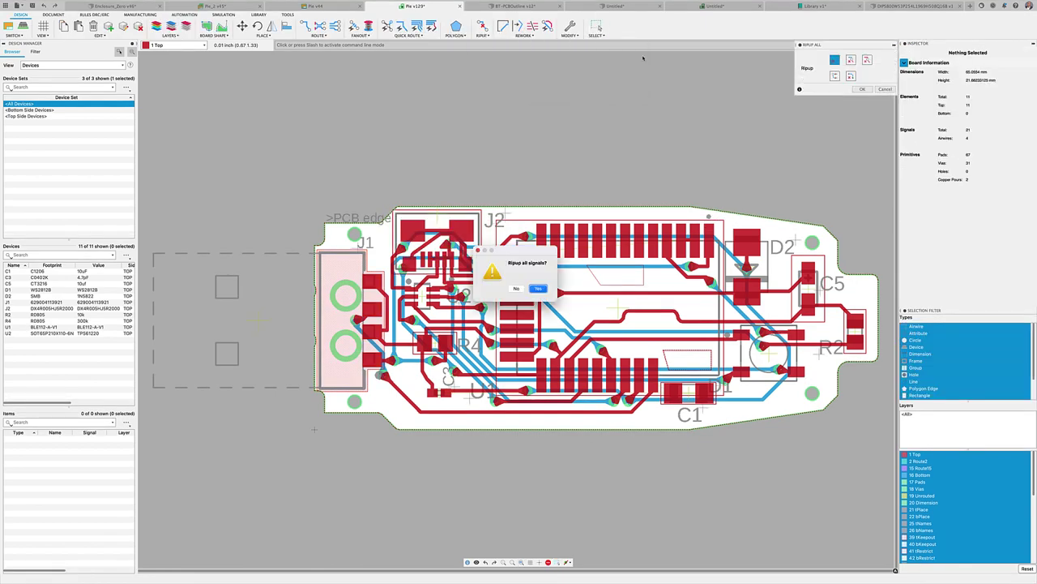
{"action": "left_click", "coordinate": [538, 289]}
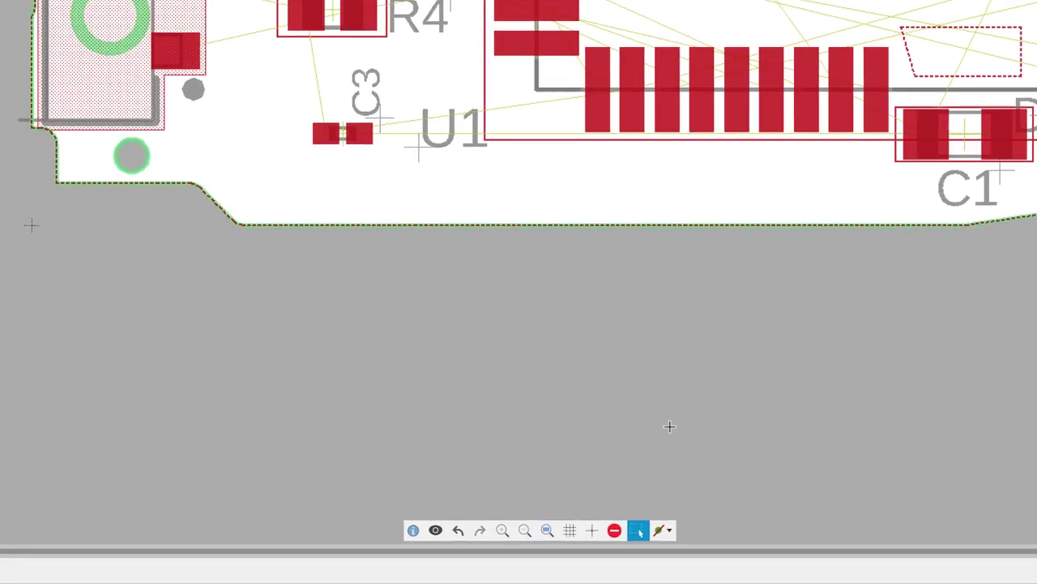
{"action": "left_click", "coordinate": [674, 528]}
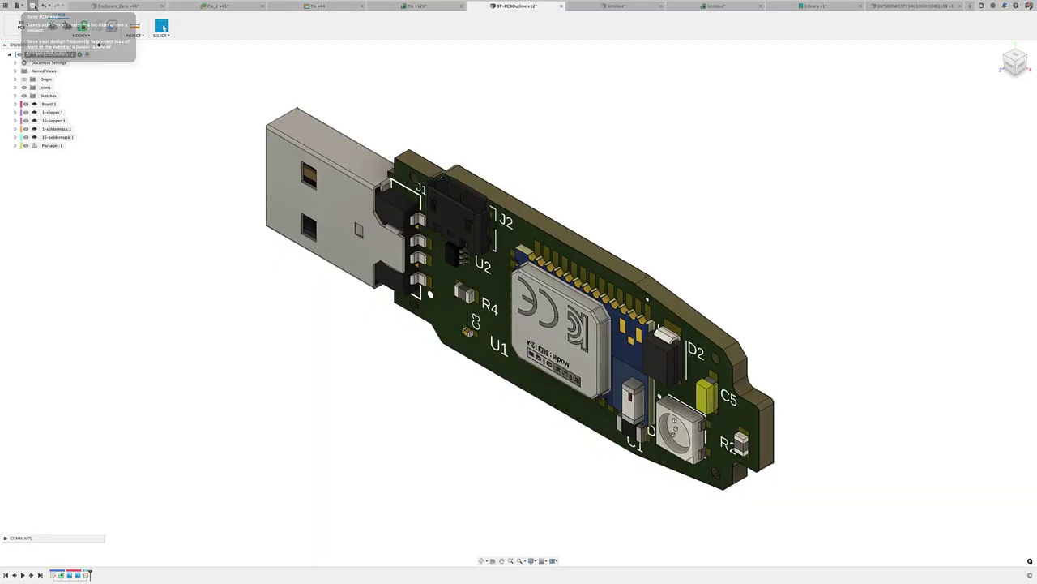
Save the 3D board and update the Enclosure_Zero design to the latest board version
{"action": "key", "text": "super+s"}
{"action": "left_click", "coordinate": [514, 295]}
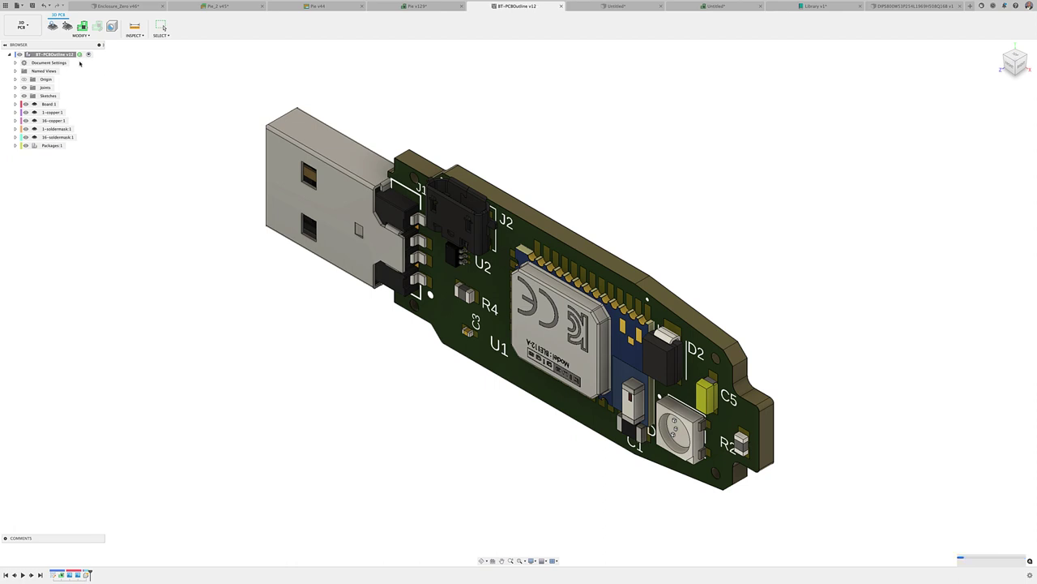
{"action": "left_click", "coordinate": [106, 6]}
{"action": "left_click", "coordinate": [75, 7]}
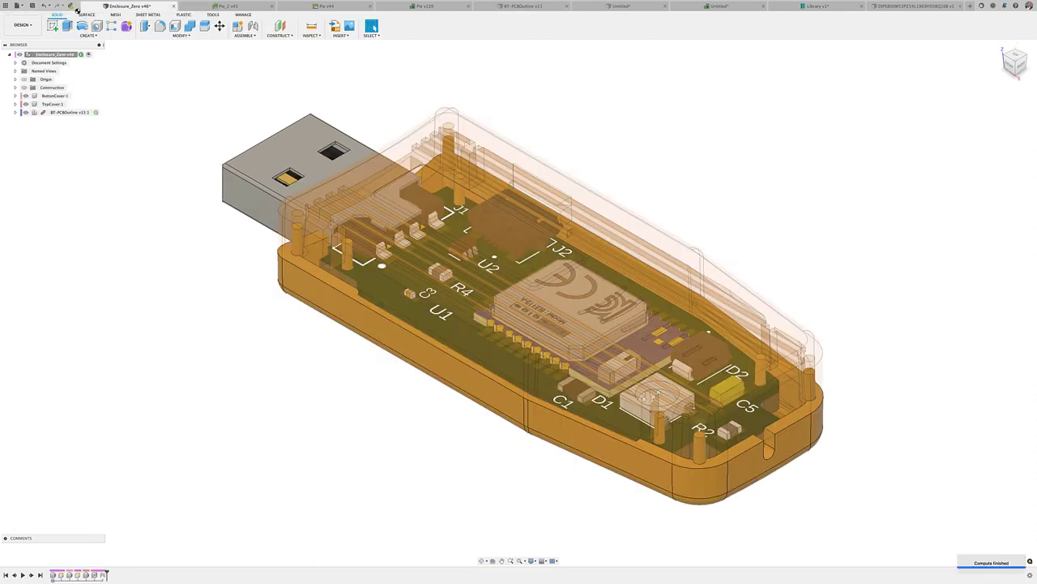
Hide the TopCover, view the enclosure's side face, and start a sketch on it
{"action": "left_click", "coordinate": [26, 112]}
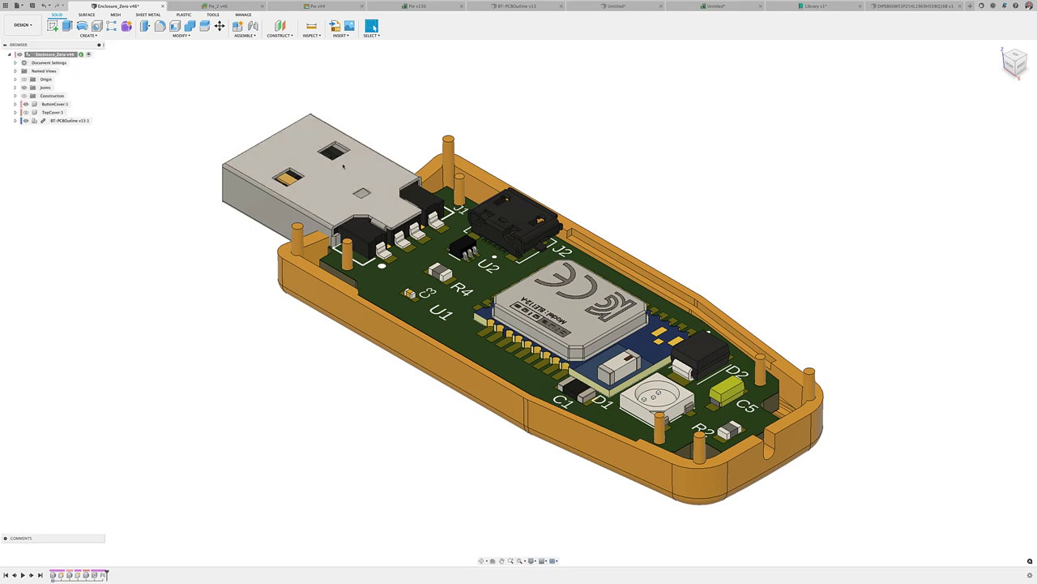
{"action": "middle_click_drag", "start_coordinate": [786, 269], "coordinate": [700, 253], "text": "shift"}
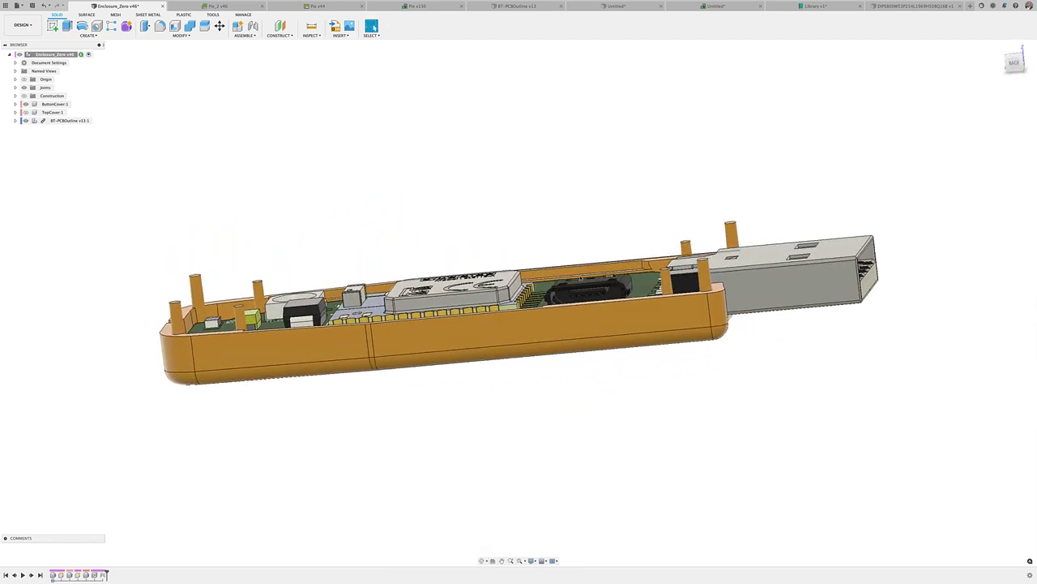
{"action": "scroll", "coordinate": [580, 277], "scroll_direction": "up", "scroll_amount": 5}
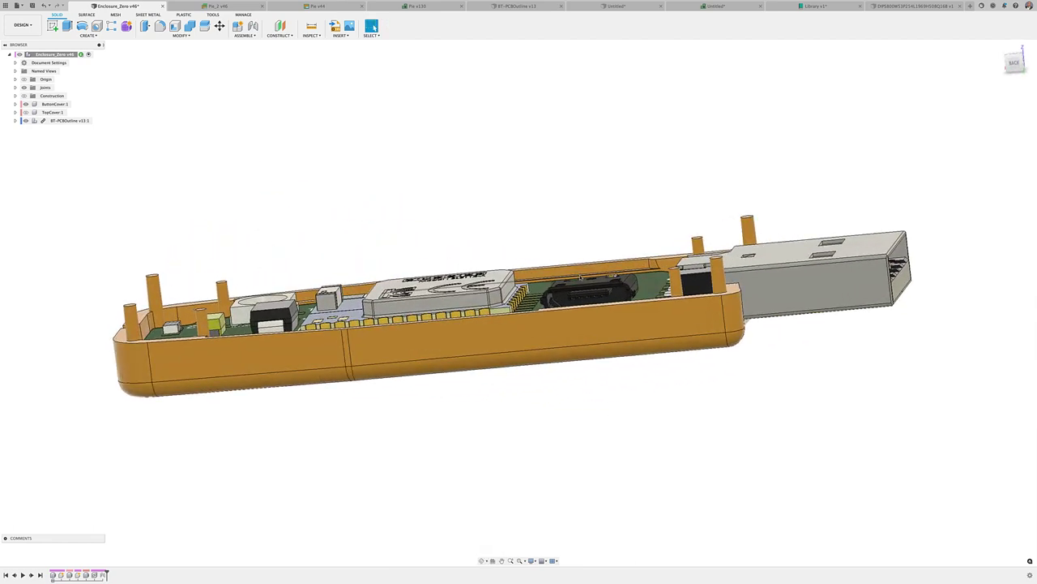
{"action": "scroll", "coordinate": [580, 278], "scroll_direction": "up", "scroll_amount": 3}
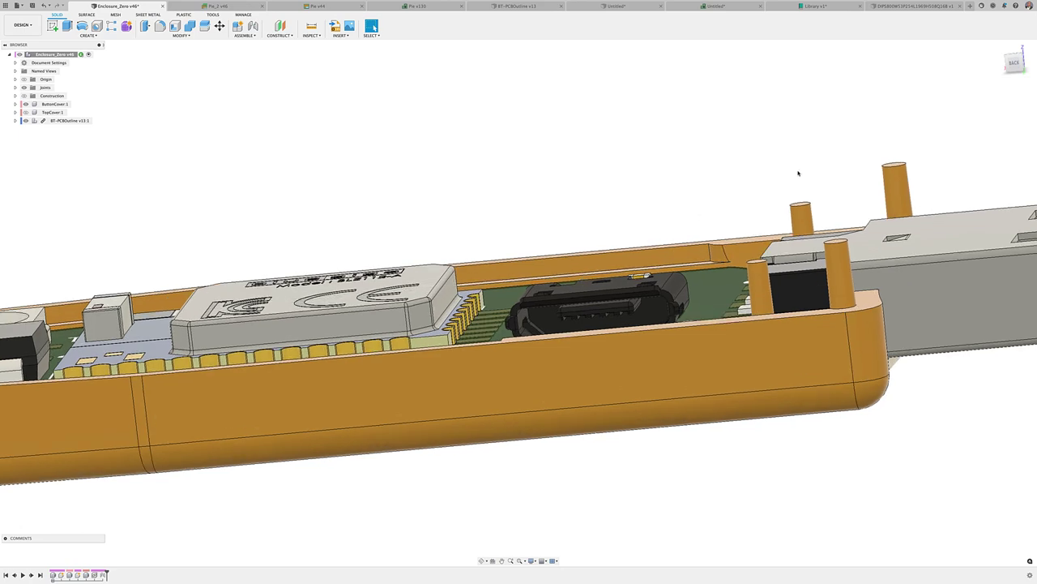
{"action": "left_click", "coordinate": [1014, 63]}
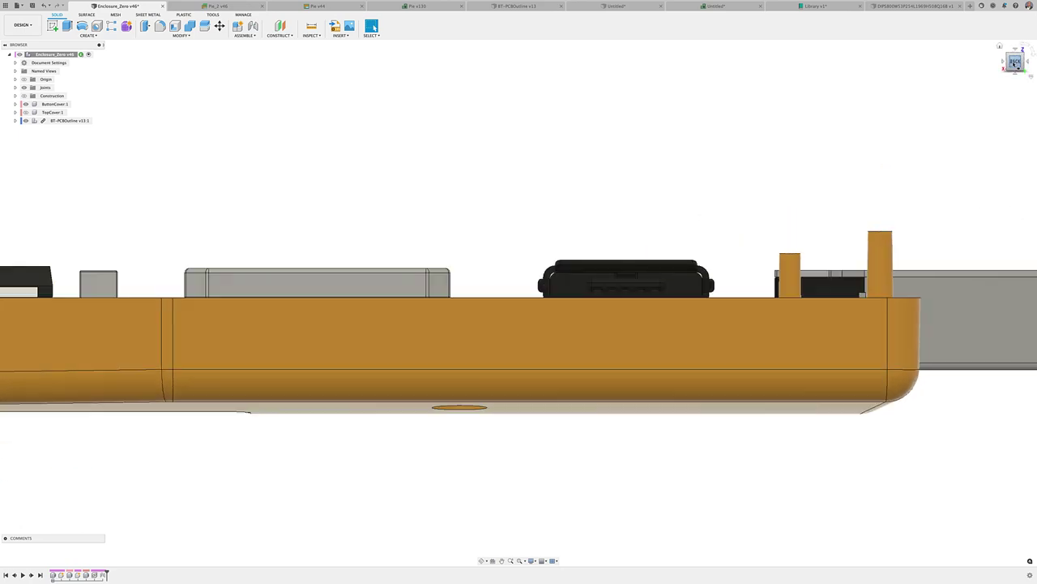
{"action": "middle_click_drag", "start_coordinate": [751, 234], "coordinate": [749, 249], "text": "shift"}
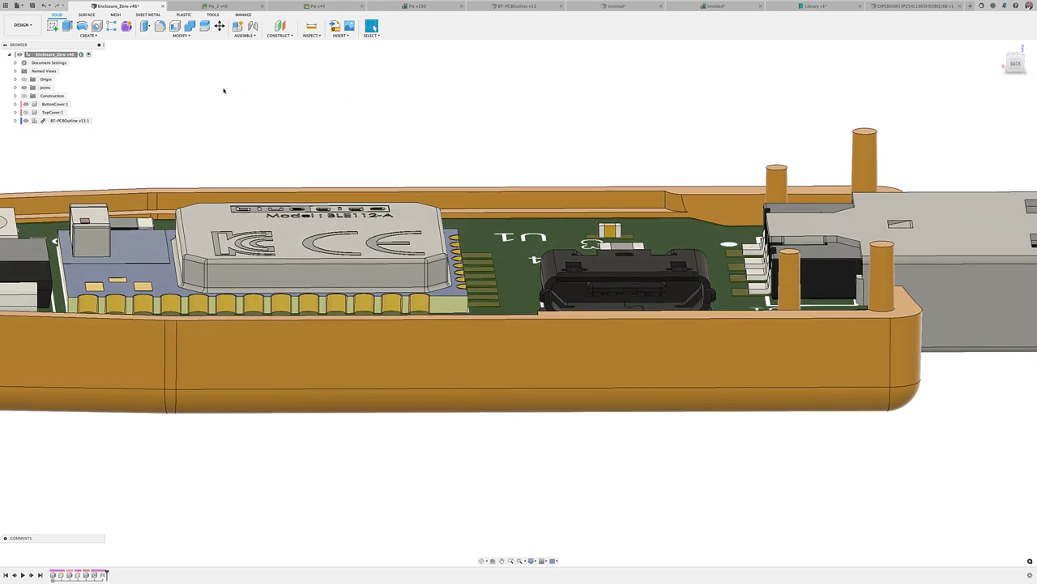
{"action": "left_click", "coordinate": [52, 26]}
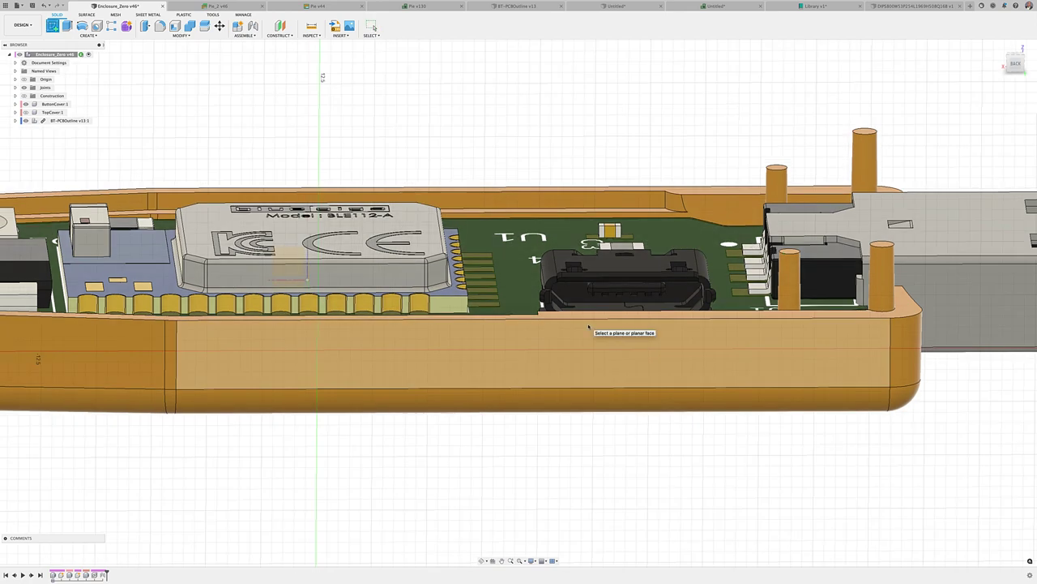
{"action": "left_click", "coordinate": [589, 327]}
Project the USB connector outline into Sketch14
{"action": "left_click", "coordinate": [88, 35]}
{"action": "mouse_move", "coordinate": [81, 153]}
{"action": "left_click", "coordinate": [121, 152]}
{"action": "left_click", "coordinate": [551, 267]}
{"action": "key", "text": "Return"}
{"action": "left_click", "coordinate": [1014, 62]}
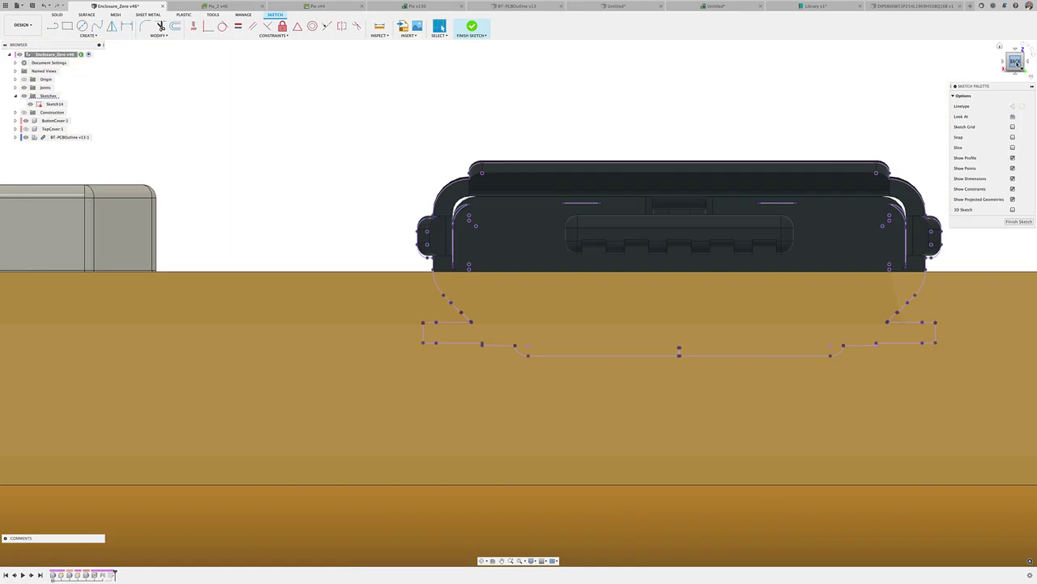
{"action": "scroll", "coordinate": [682, 355], "scroll_direction": "up", "scroll_amount": 5}
Draw the closing line to the rectangle corner and finish the sketch
{"action": "key", "text": "l"}
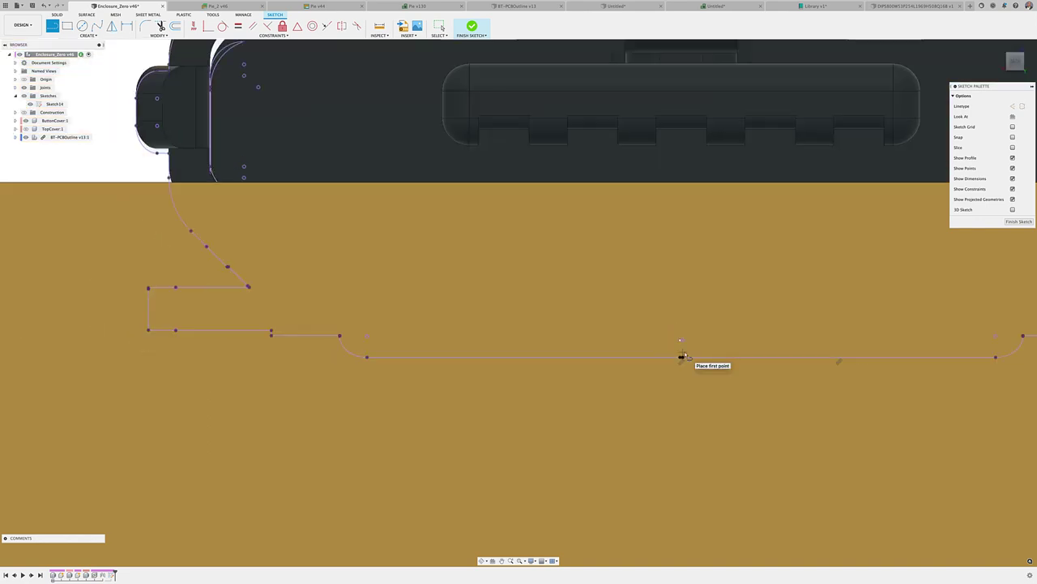
{"action": "left_click", "coordinate": [683, 355]}
{"action": "middle_click_drag", "start_coordinate": [232, 273], "coordinate": [20, 296]}
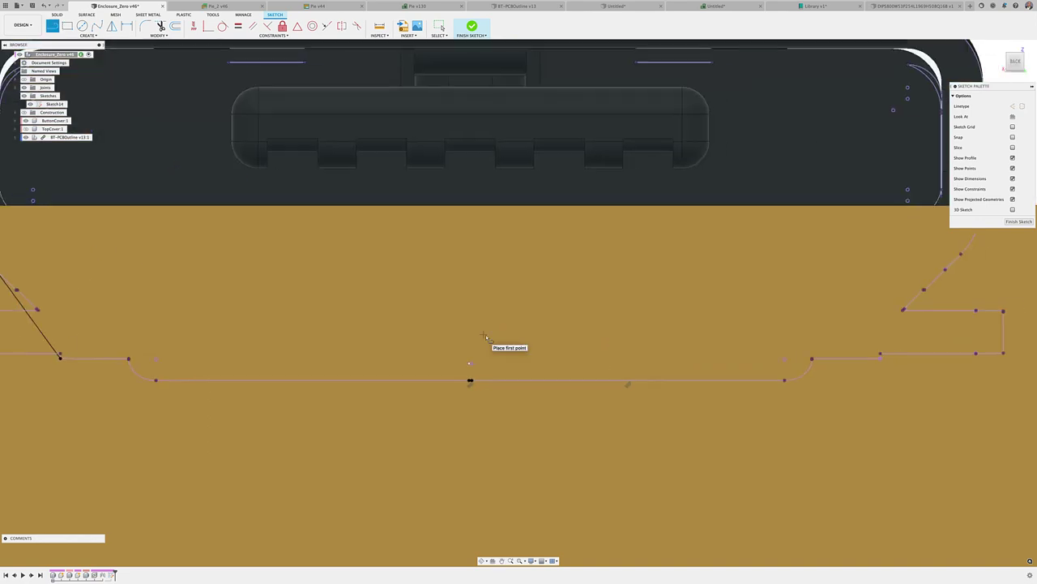
{"action": "left_click", "coordinate": [882, 357]}
{"action": "scroll", "coordinate": [733, 124], "scroll_direction": "down", "scroll_amount": 3}
{"action": "left_click", "coordinate": [1019, 221]}
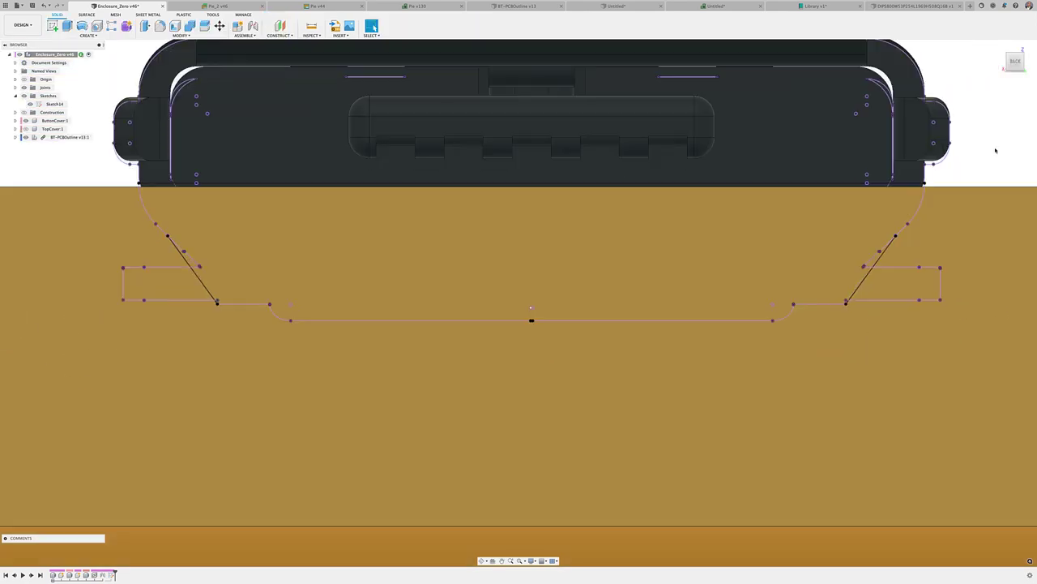
Extrude the sketch profiles as a cut -1.70 mm into the enclosure body
{"action": "middle_click_drag", "start_coordinate": [985, 154], "coordinate": [975, 273], "text": "shift"}
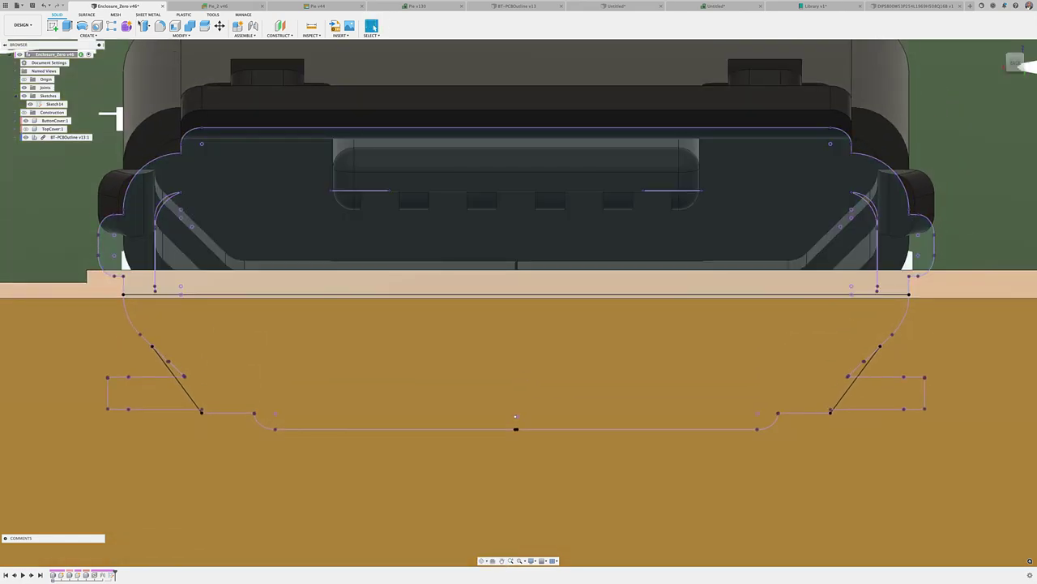
{"action": "key", "text": "e"}
{"action": "left_click", "coordinate": [170, 367]}
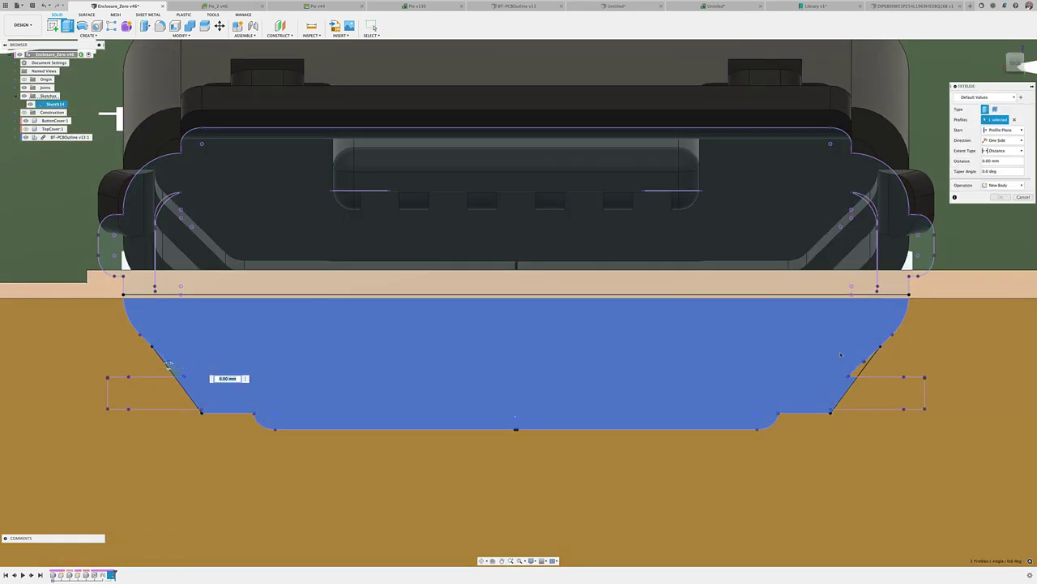
{"action": "left_click", "coordinate": [862, 365]}
{"action": "left_click", "coordinate": [999, 185]}
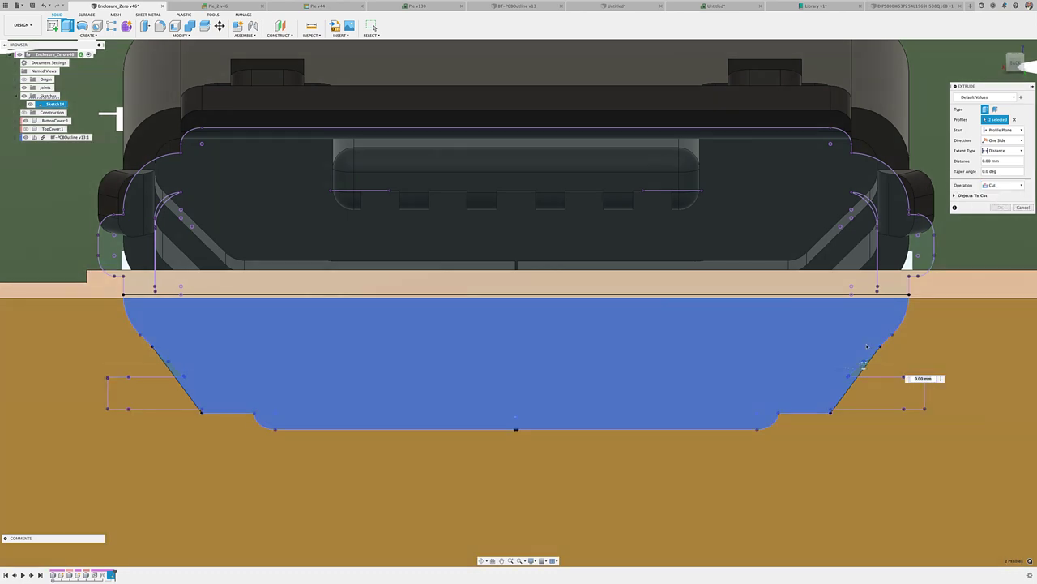
{"action": "left_click", "coordinate": [1005, 203]}
{"action": "left_click_drag", "start_coordinate": [864, 365], "coordinate": [862, 328]}
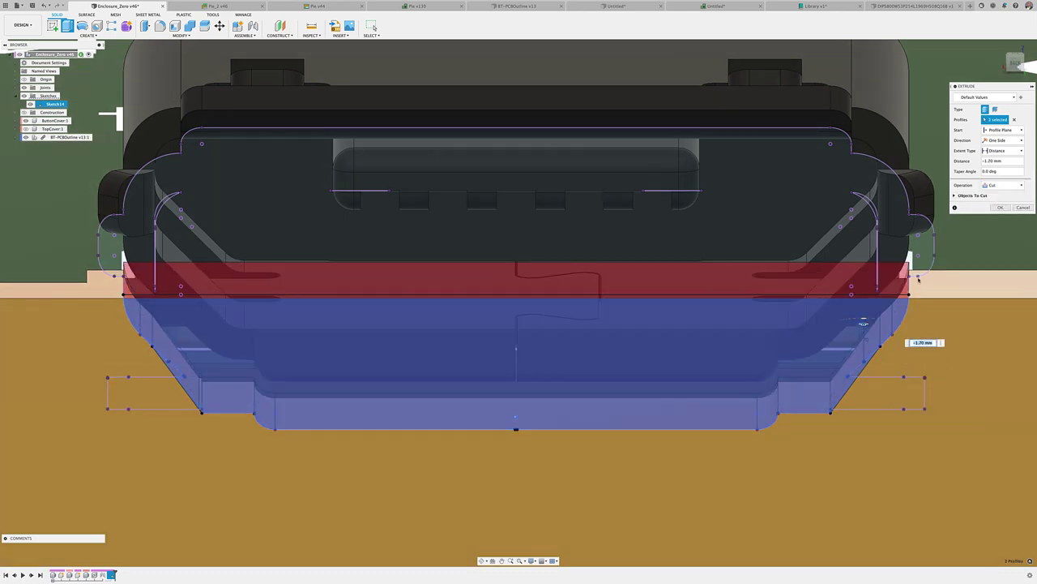
{"action": "left_click", "coordinate": [1000, 206]}
Move connector J2 slightly to the right on the Pie board layout
{"action": "left_click", "coordinate": [415, 6]}
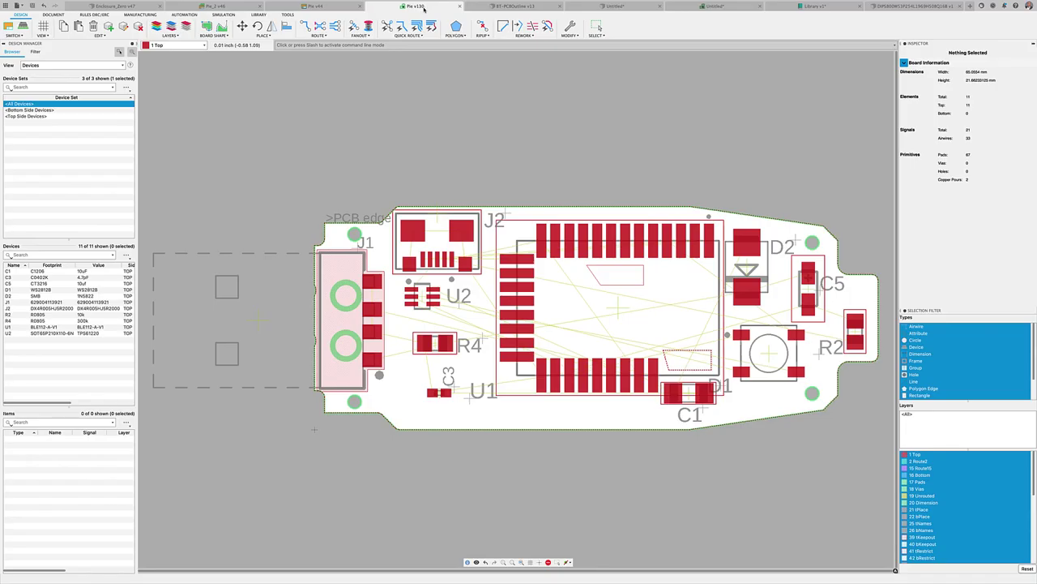
{"action": "left_click", "coordinate": [241, 26]}
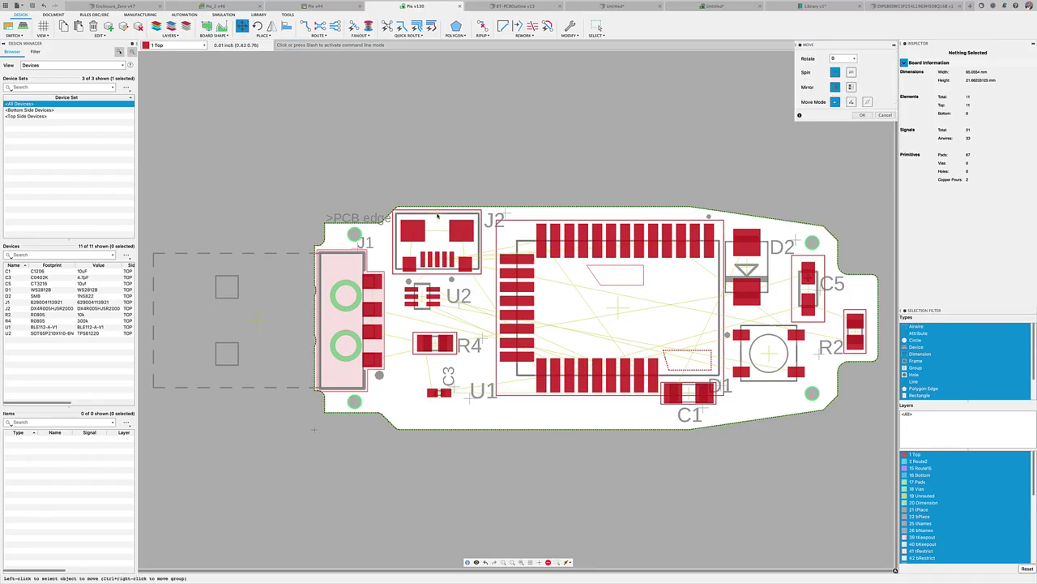
{"action": "left_click", "coordinate": [438, 219]}
{"action": "left_click", "coordinate": [454, 217]}
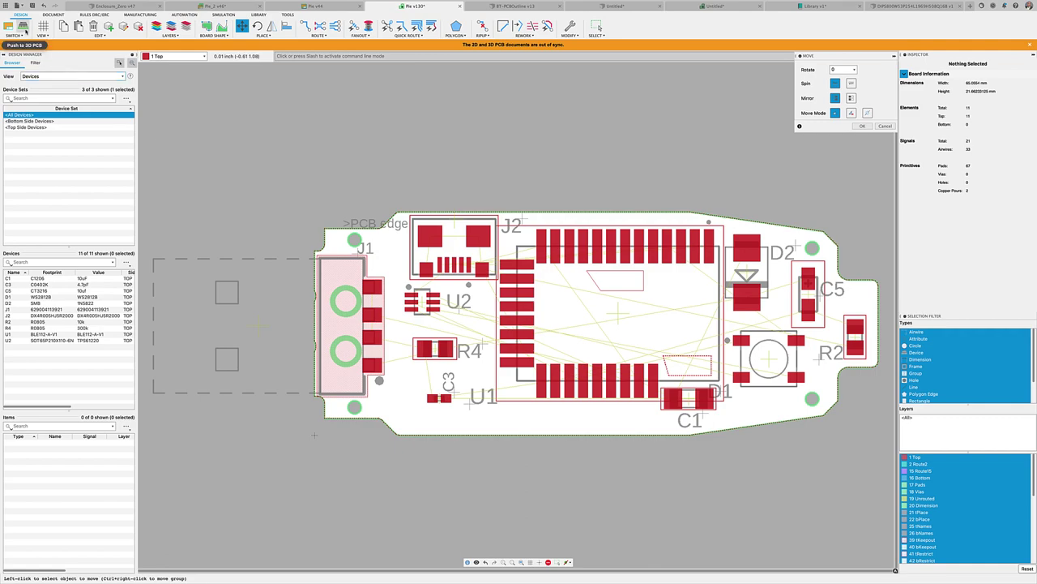
Push the change to the 3D PCB and update the enclosure's out-of-date PCB reference
{"action": "left_click", "coordinate": [25, 31]}
{"action": "left_click", "coordinate": [143, 6]}
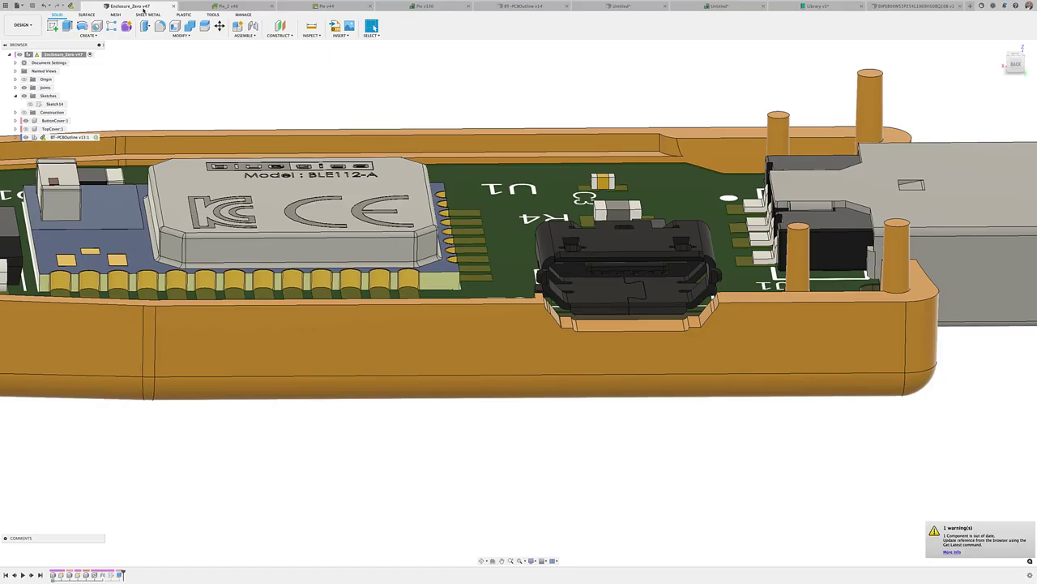
{"action": "left_click", "coordinate": [70, 6]}
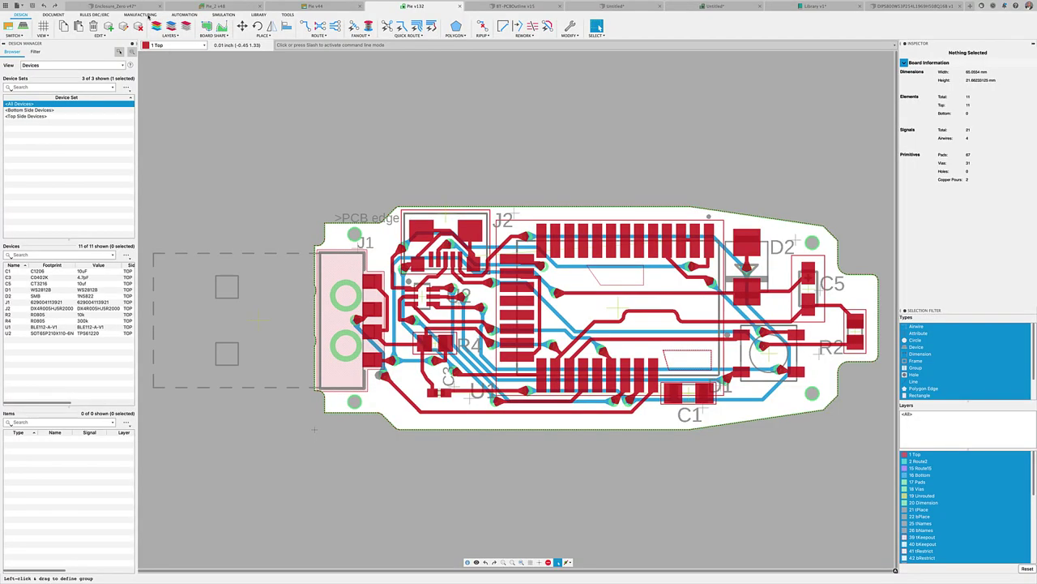
Add a new Image output, Image 1, under Output Files in the CAM Processor
{"action": "left_click", "coordinate": [142, 15]}
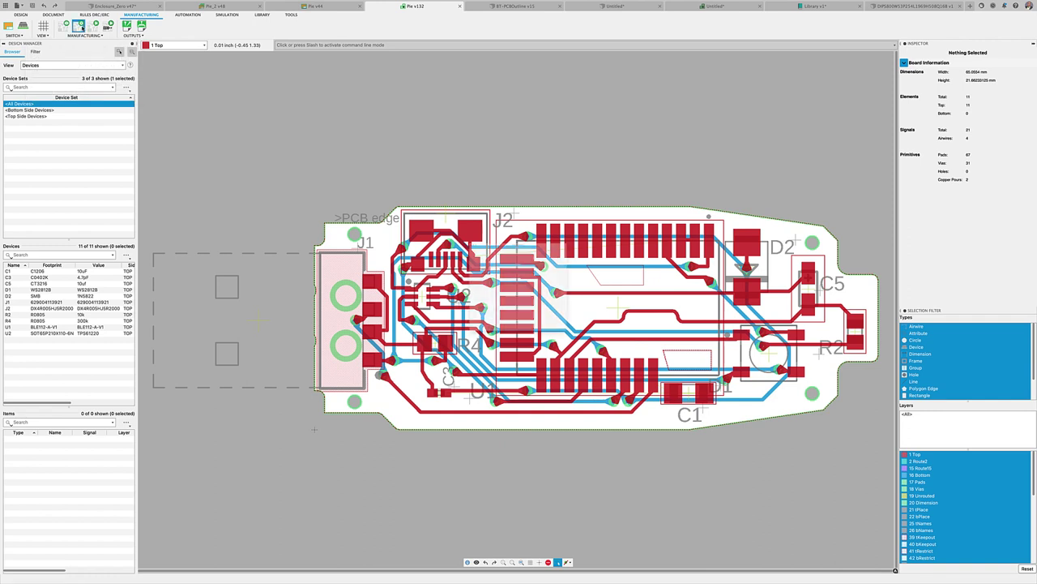
{"action": "left_click", "coordinate": [81, 27]}
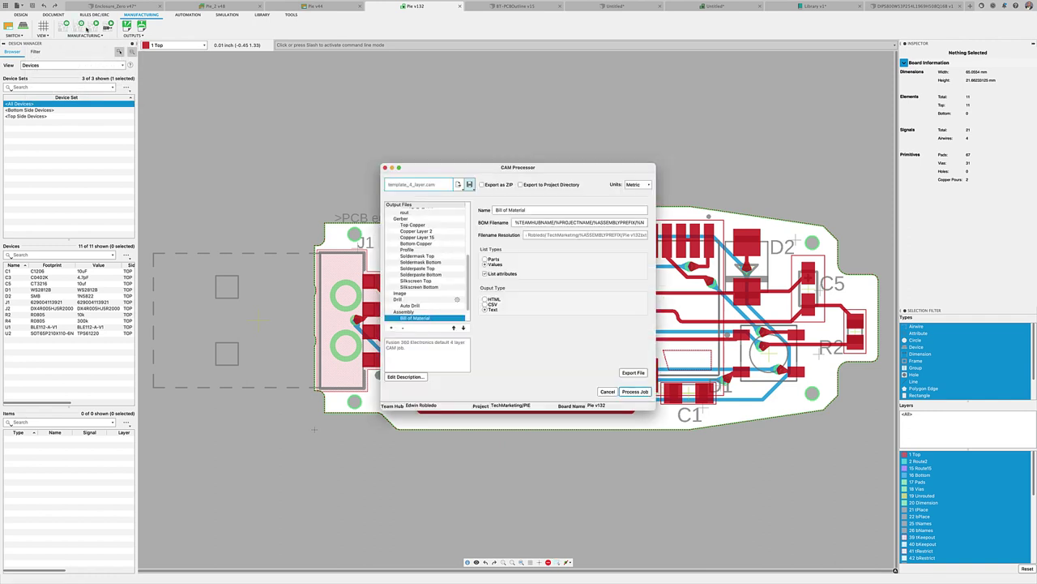
{"action": "left_click", "coordinate": [398, 293]}
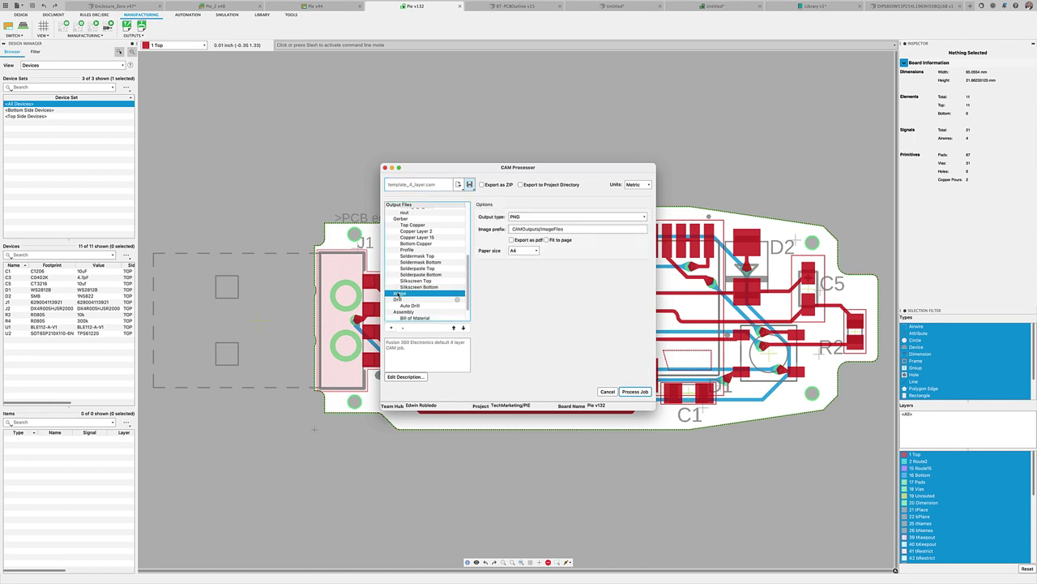
{"action": "right_click", "coordinate": [398, 294]}
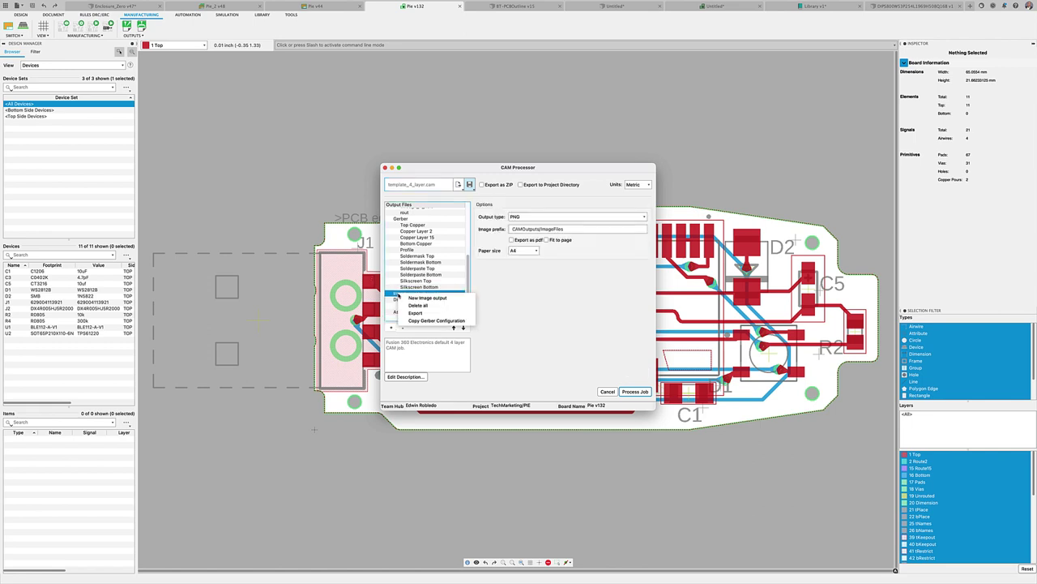
{"action": "left_click", "coordinate": [404, 297]}
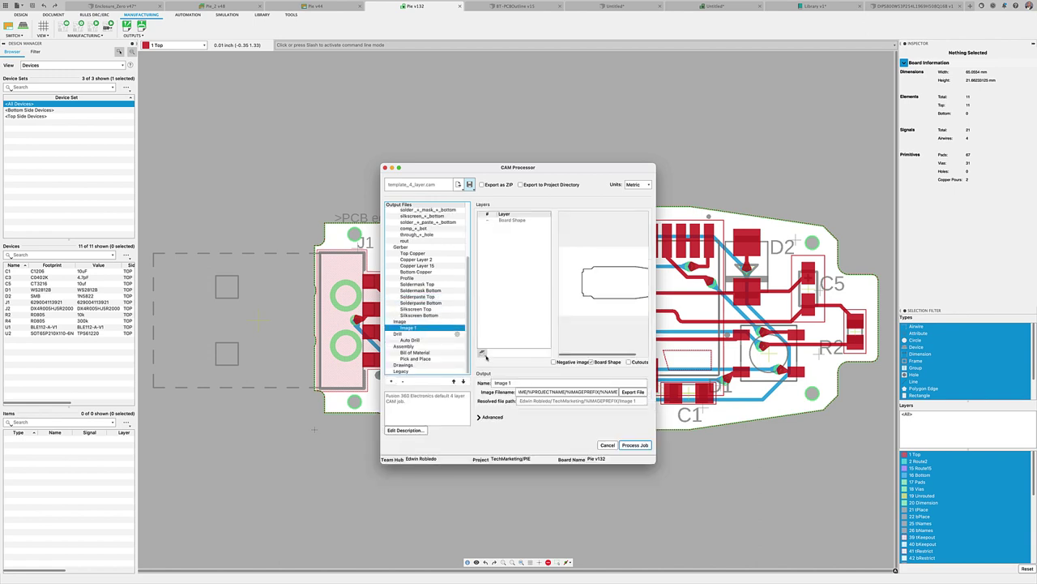
Add the Preset_Top layer set to Image 1 and keep PNG as the output type
{"action": "left_click", "coordinate": [483, 354]}
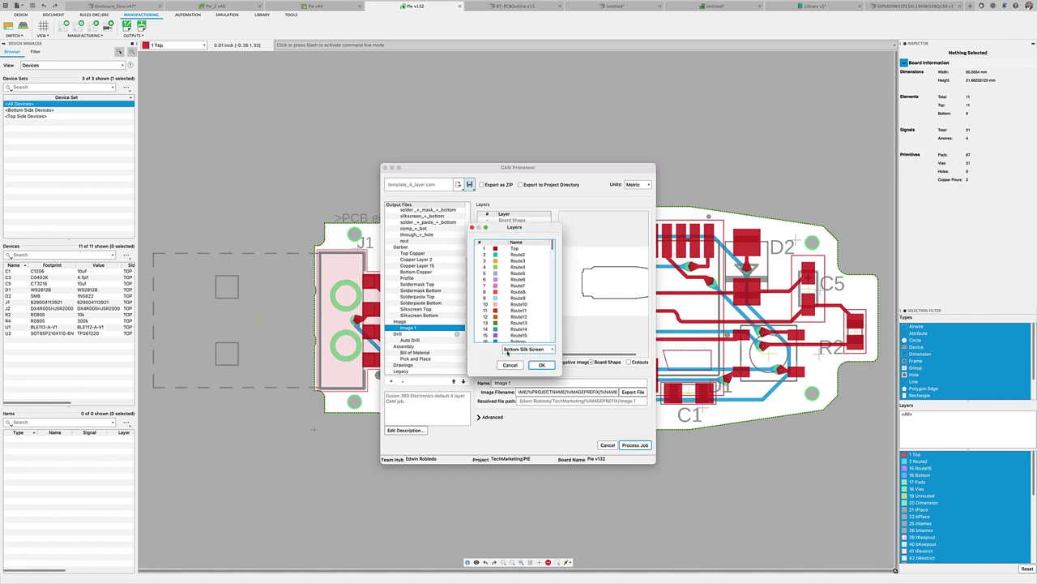
{"action": "left_click", "coordinate": [518, 350]}
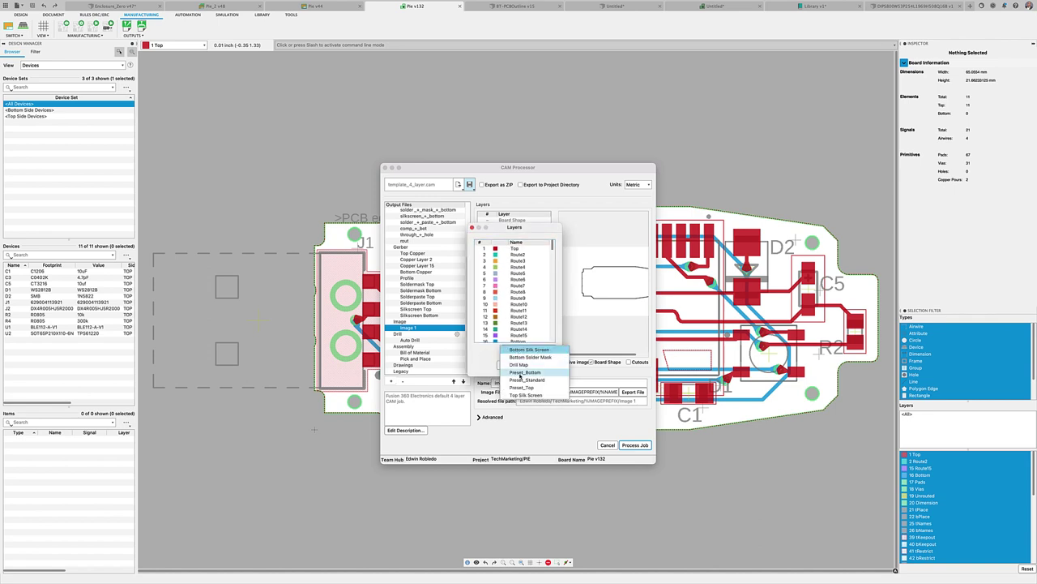
{"action": "left_click", "coordinate": [522, 387]}
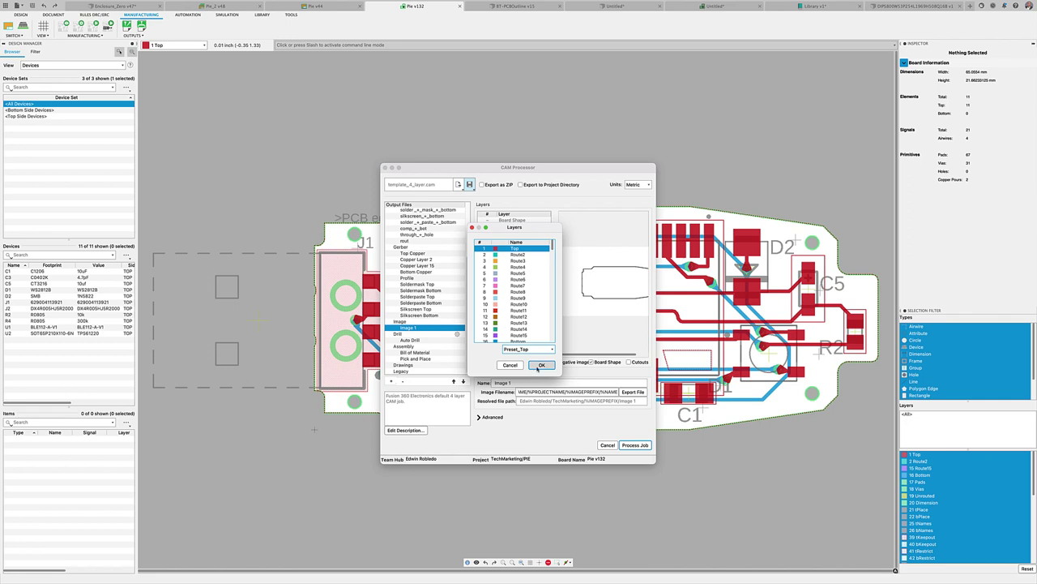
{"action": "left_click", "coordinate": [540, 365]}
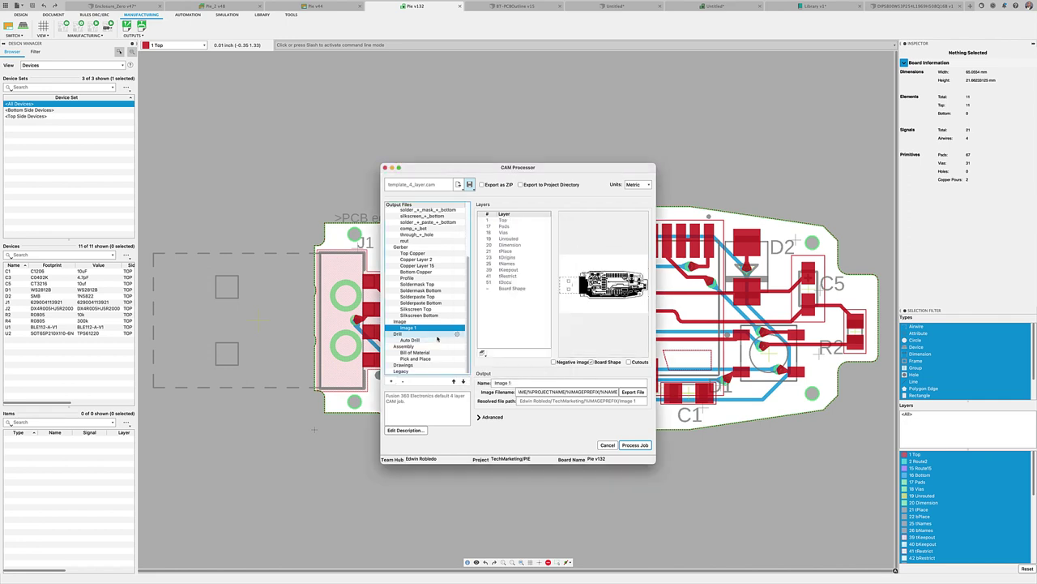
{"action": "left_click", "coordinate": [401, 322]}
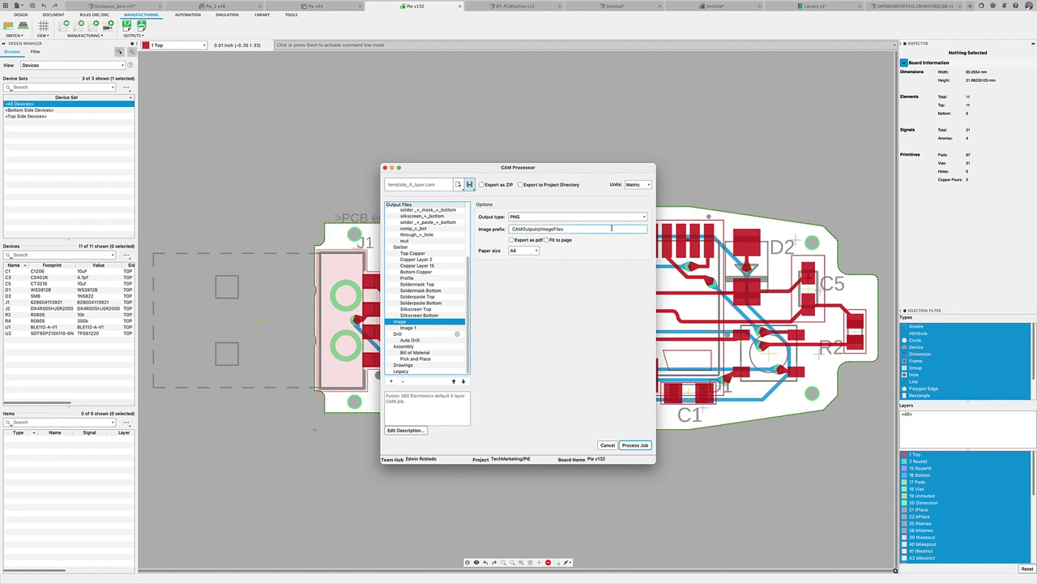
{"action": "left_click", "coordinate": [645, 218]}
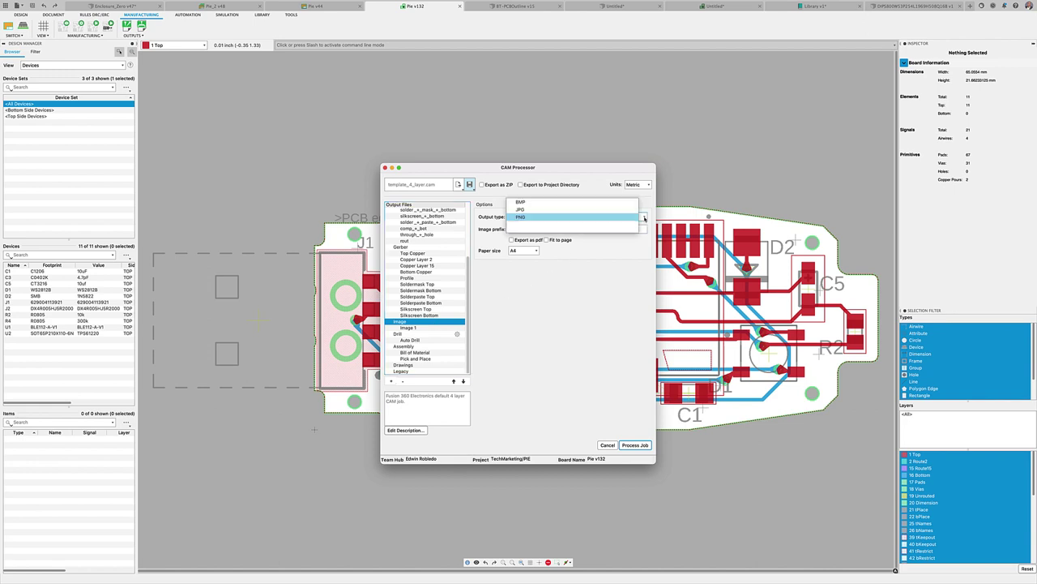
{"action": "left_click", "coordinate": [620, 218]}
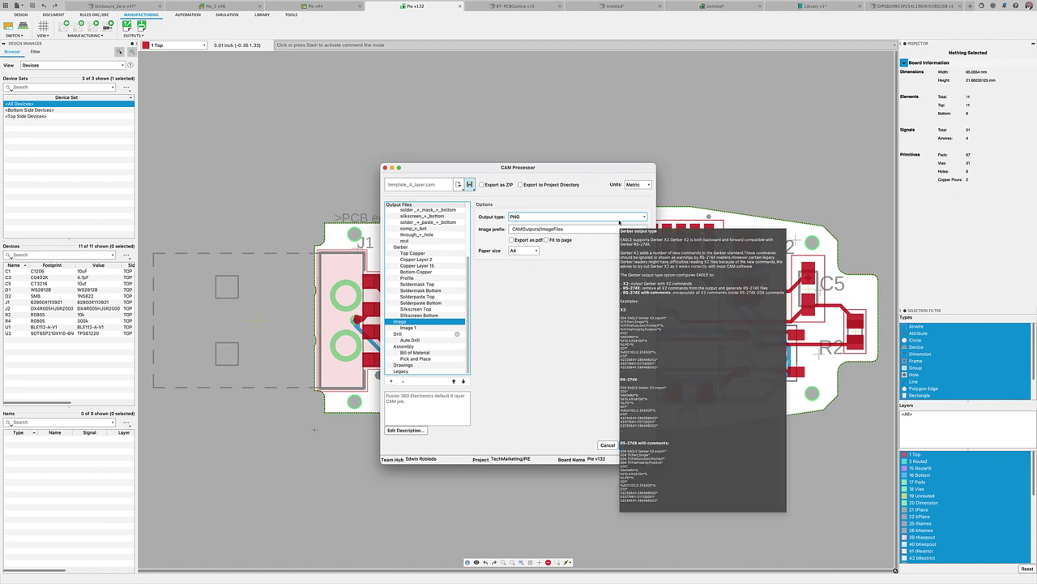
Export the Image output to the Documents folder and view the resulting Image 1.png
{"action": "right_click", "coordinate": [429, 323]}
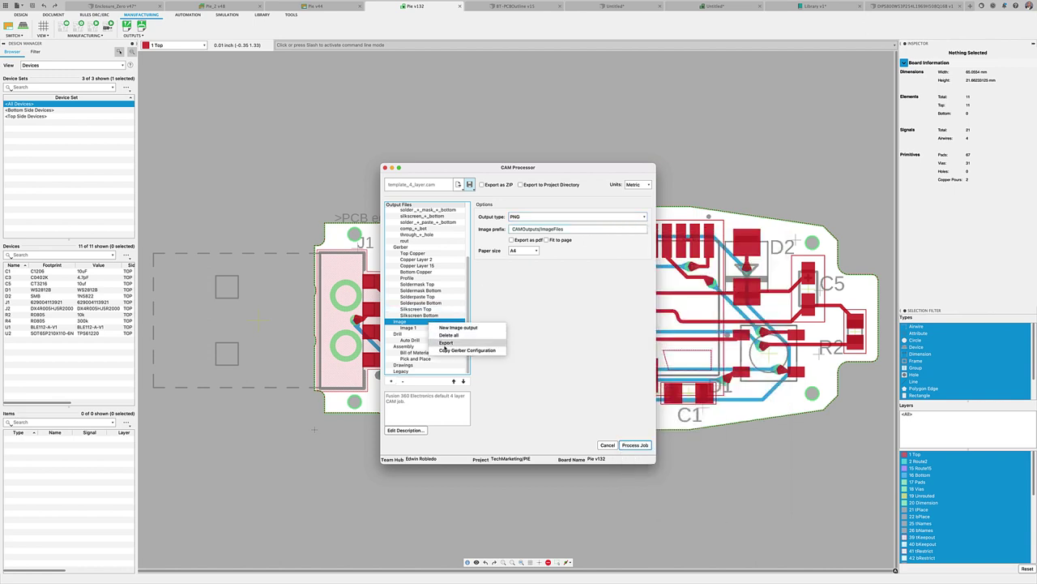
{"action": "left_click", "coordinate": [444, 345]}
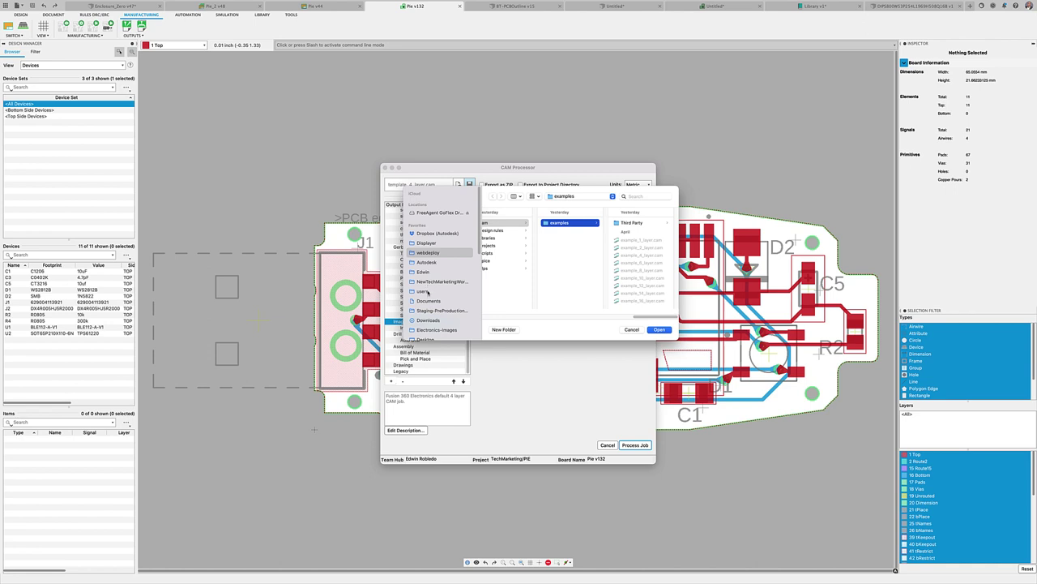
{"action": "left_click", "coordinate": [428, 300]}
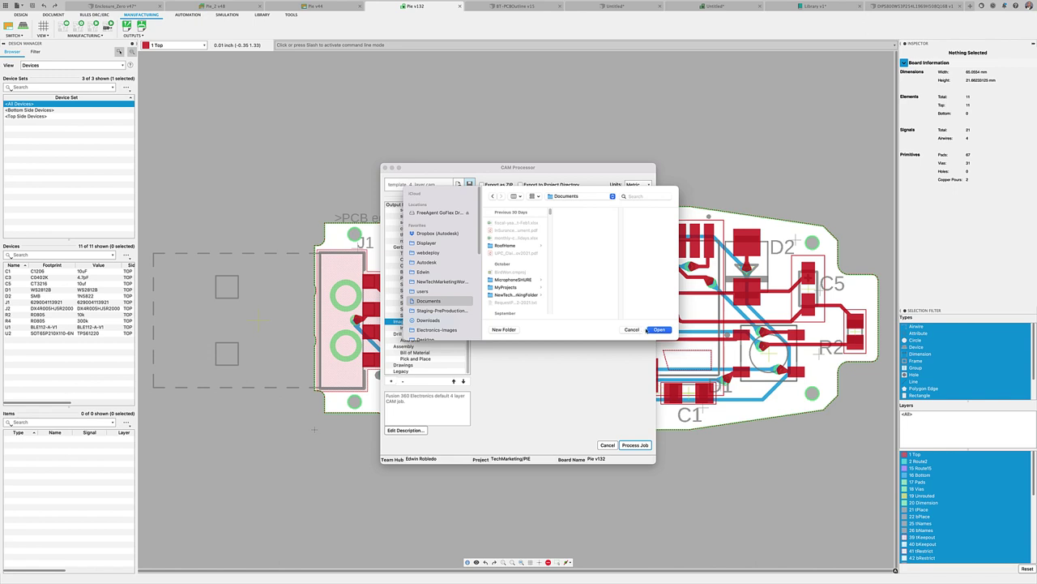
{"action": "left_click", "coordinate": [649, 330]}
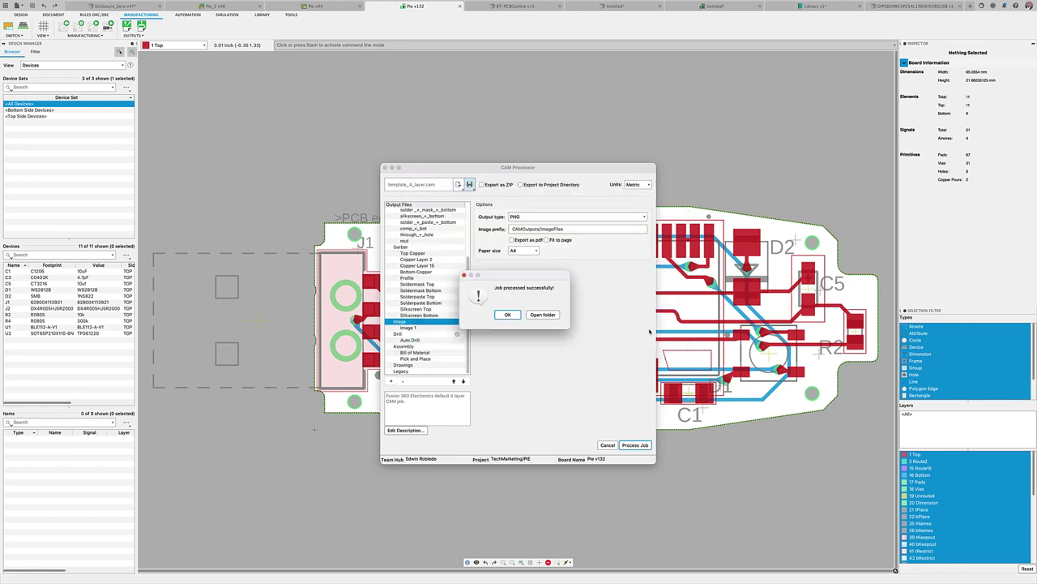
{"action": "left_click", "coordinate": [543, 315]}
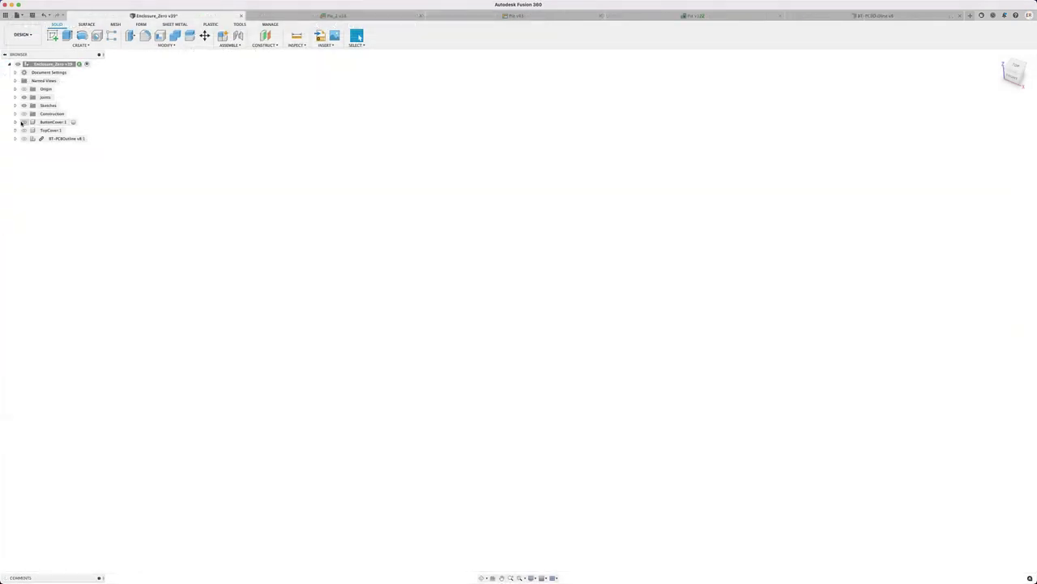
Make BottomCover:1, BT-PCBOutline v8:1 and TopCover:1 visible in the Browser
{"action": "left_click", "coordinate": [23, 122]}
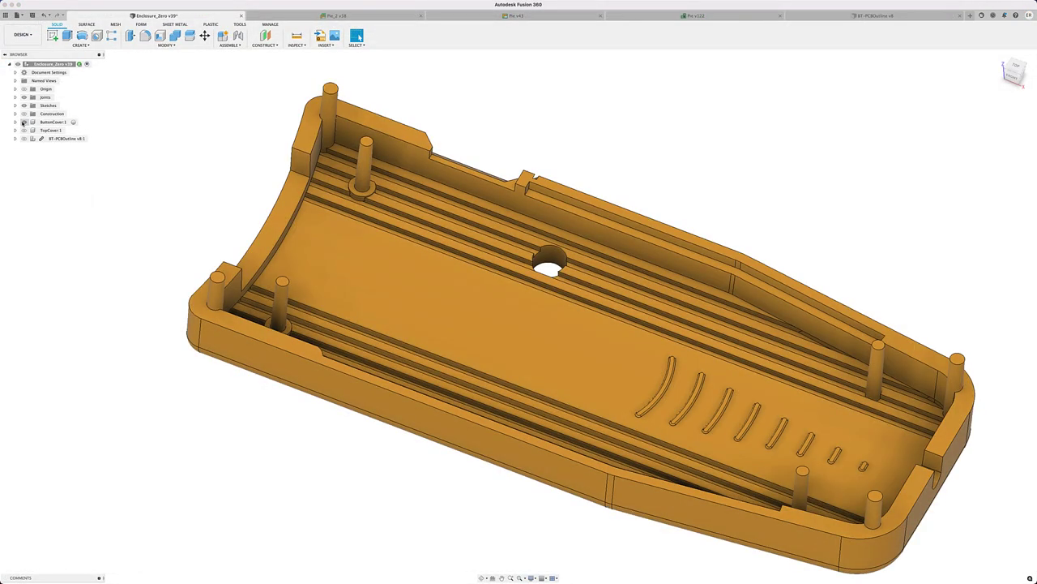
{"action": "left_click", "coordinate": [23, 138]}
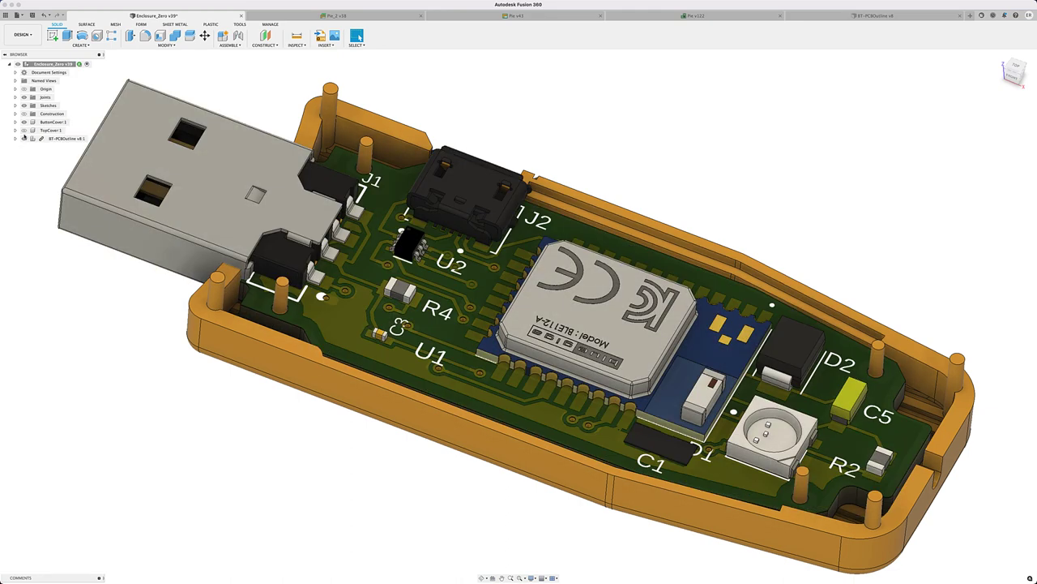
{"action": "left_click", "coordinate": [24, 130]}
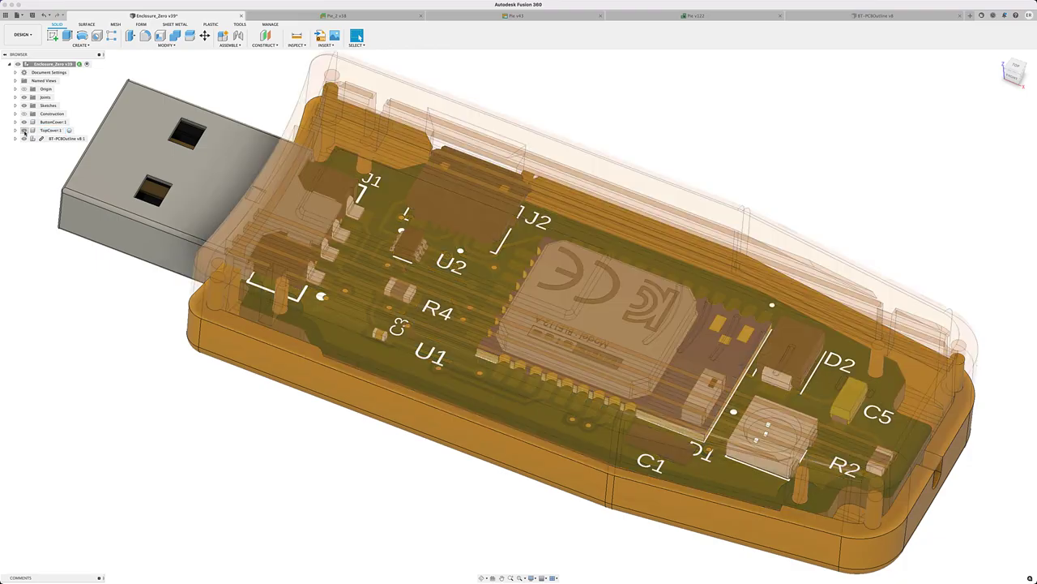